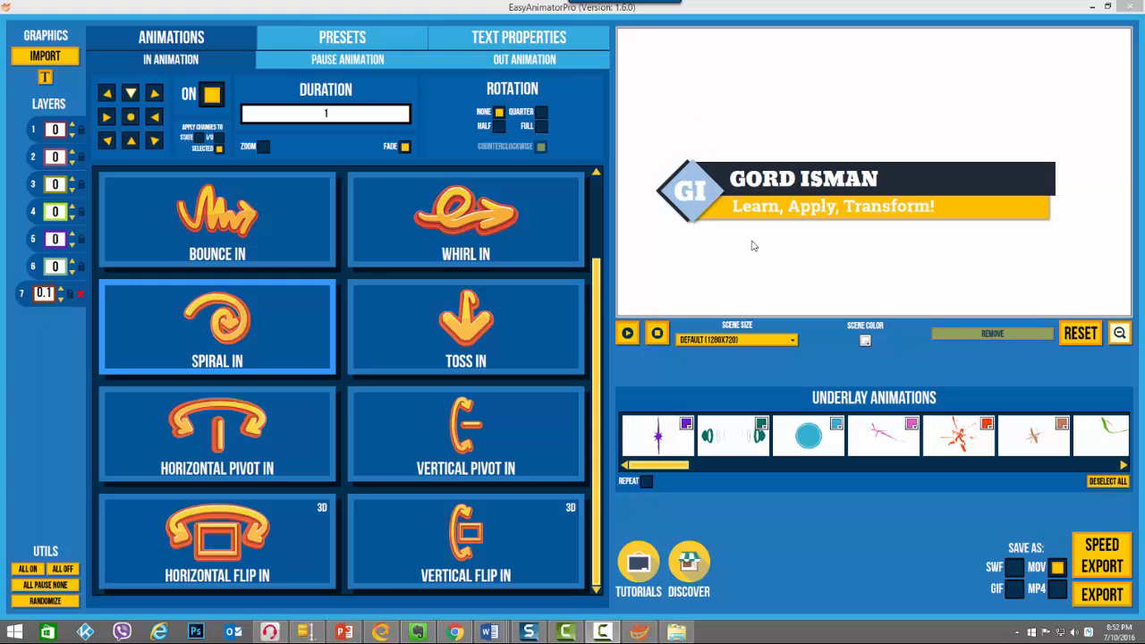
Inspect the lower third's separate layers by selecting the bar graphics and the diamond graphic, ending with nothing selected on the canvas
{"action": "left_click", "coordinate": [961, 188]}
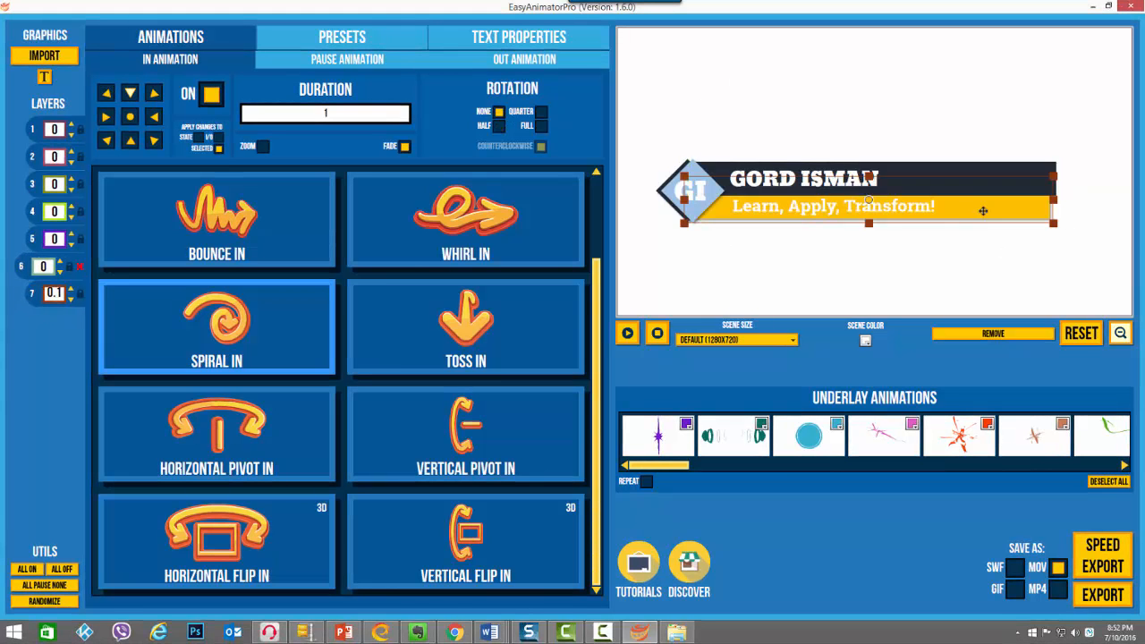
{"action": "left_click", "coordinate": [666, 203]}
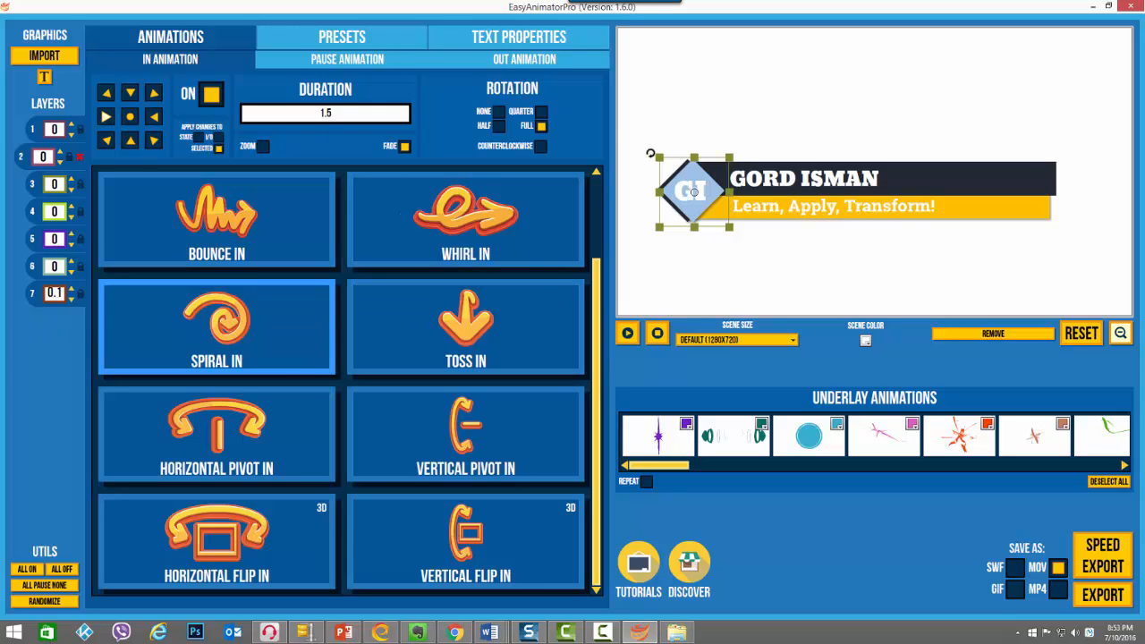
{"action": "left_click", "coordinate": [742, 274]}
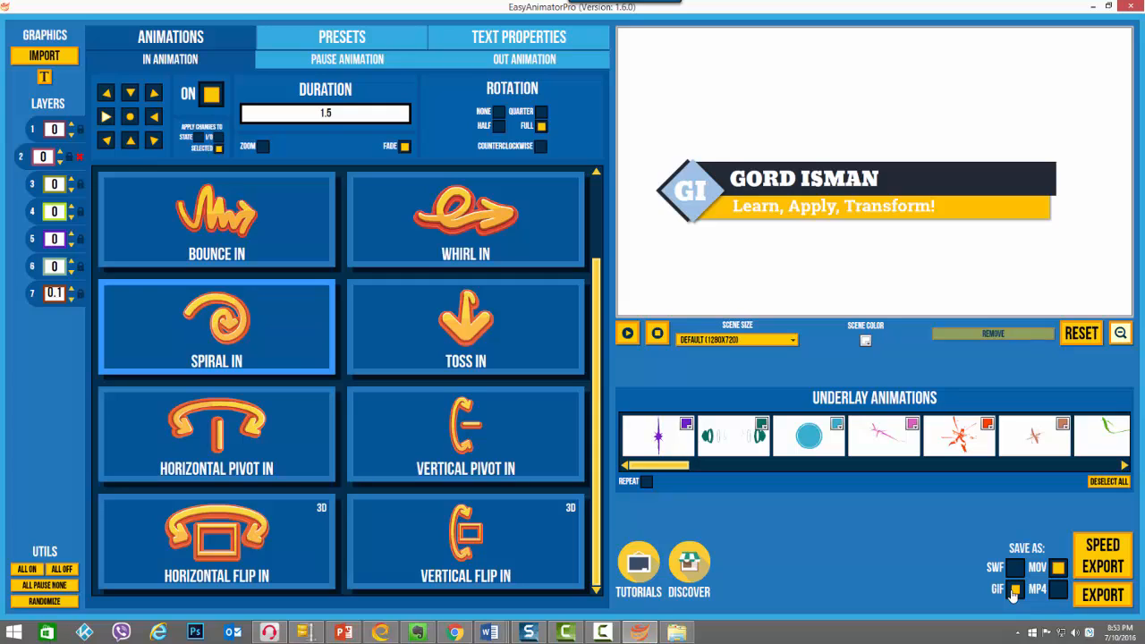
Turn off the GIF export format and keep MOV as the only selected output format
{"action": "left_click", "coordinate": [1014, 591]}
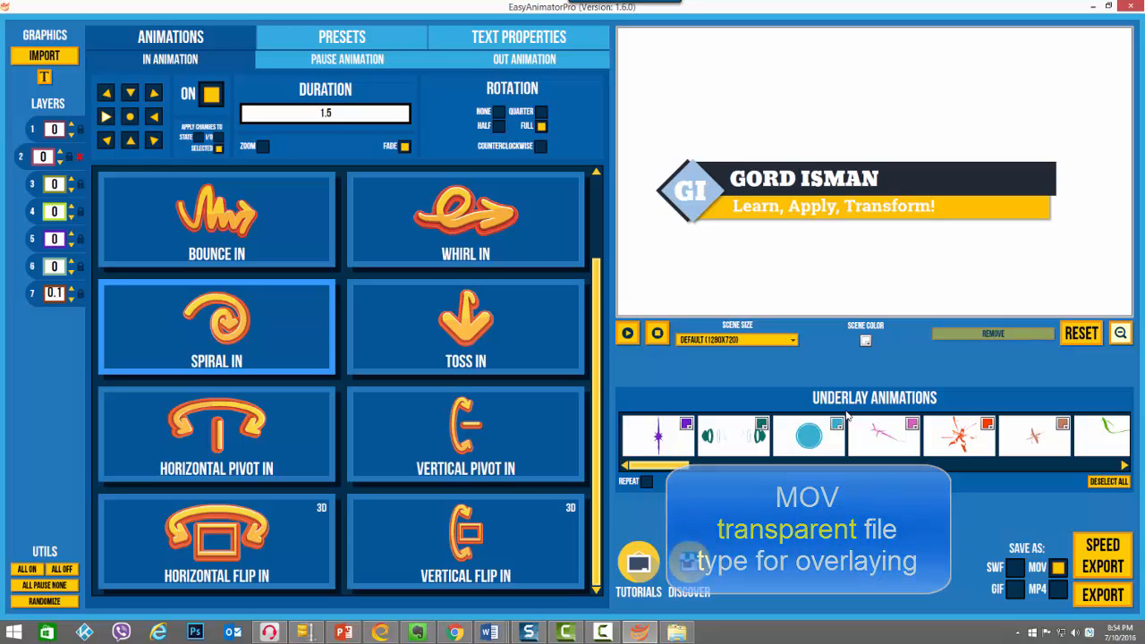
{"action": "left_click", "coordinate": [1058, 568]}
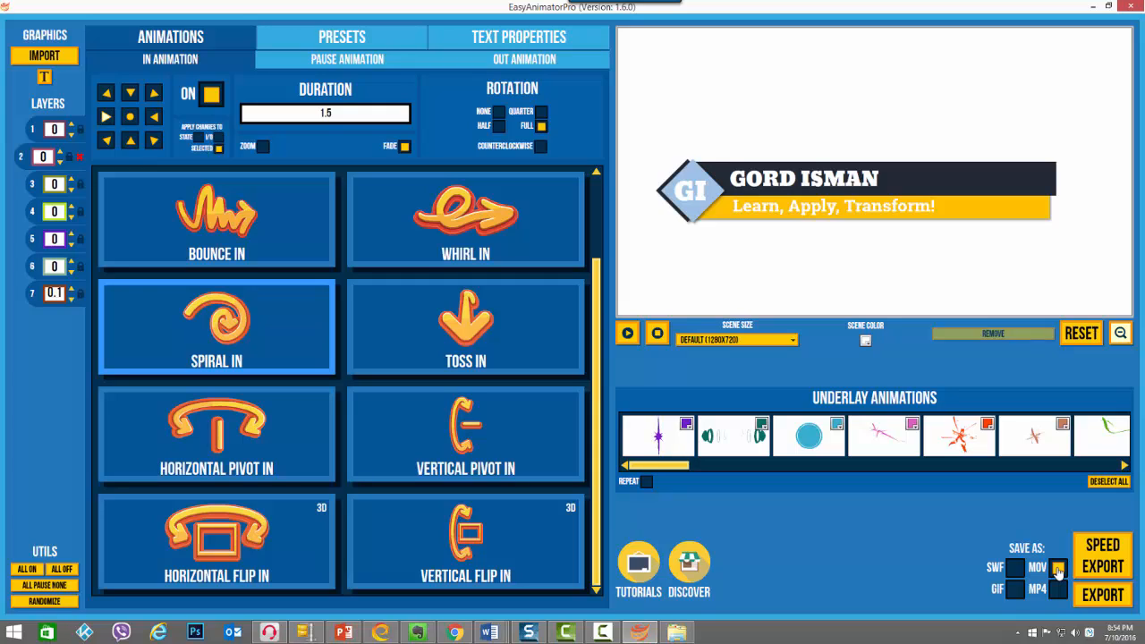
{"action": "left_click", "coordinate": [1059, 569]}
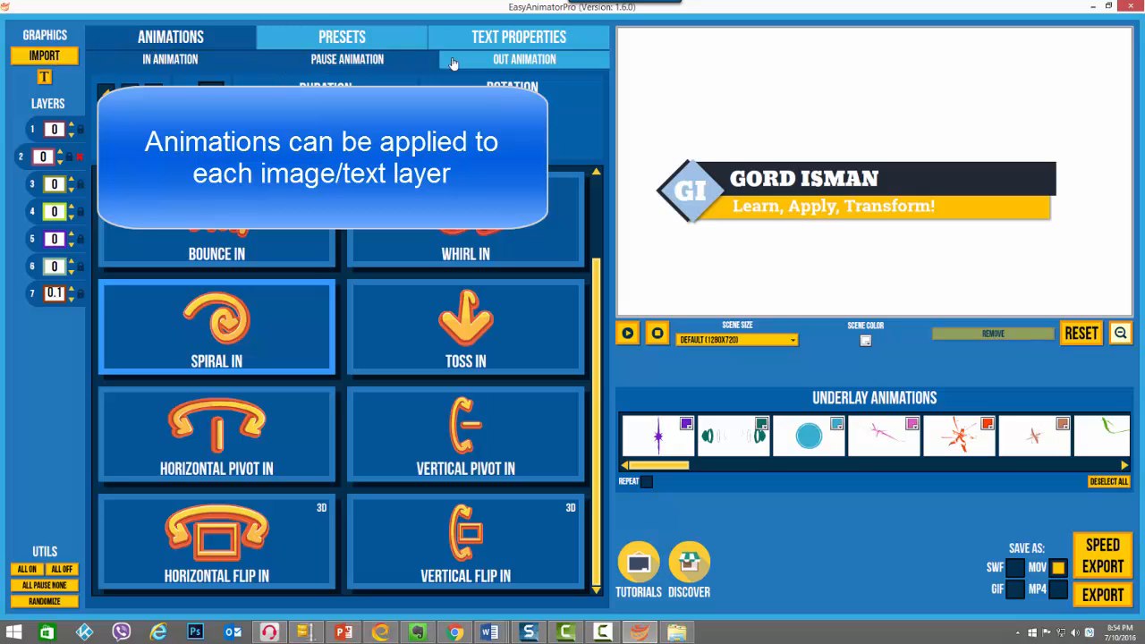
Examine the In, Pause and Out animation options for layer 2, the diamond graphic
{"action": "left_click", "coordinate": [26, 153]}
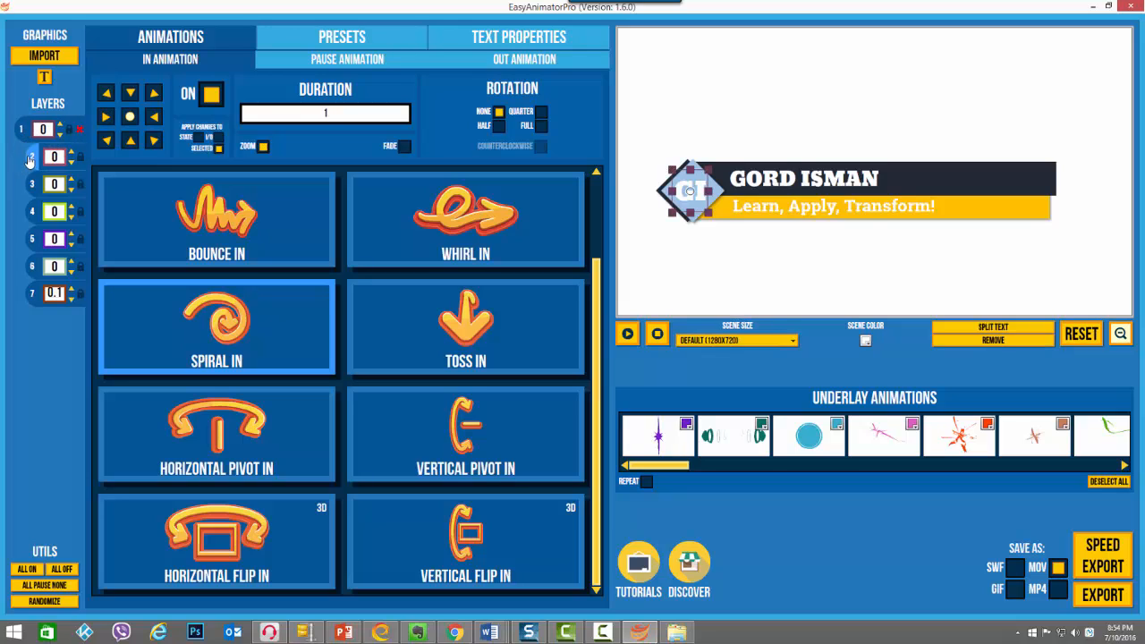
{"action": "left_click", "coordinate": [25, 157]}
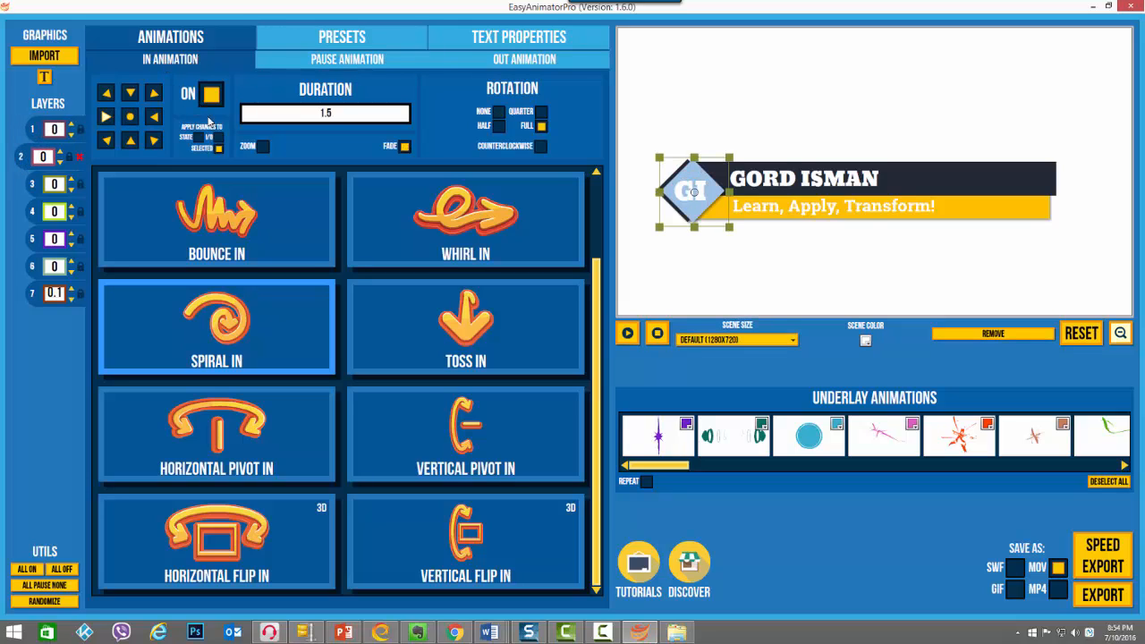
{"action": "left_click_drag", "start_coordinate": [595, 279], "coordinate": [595, 177]}
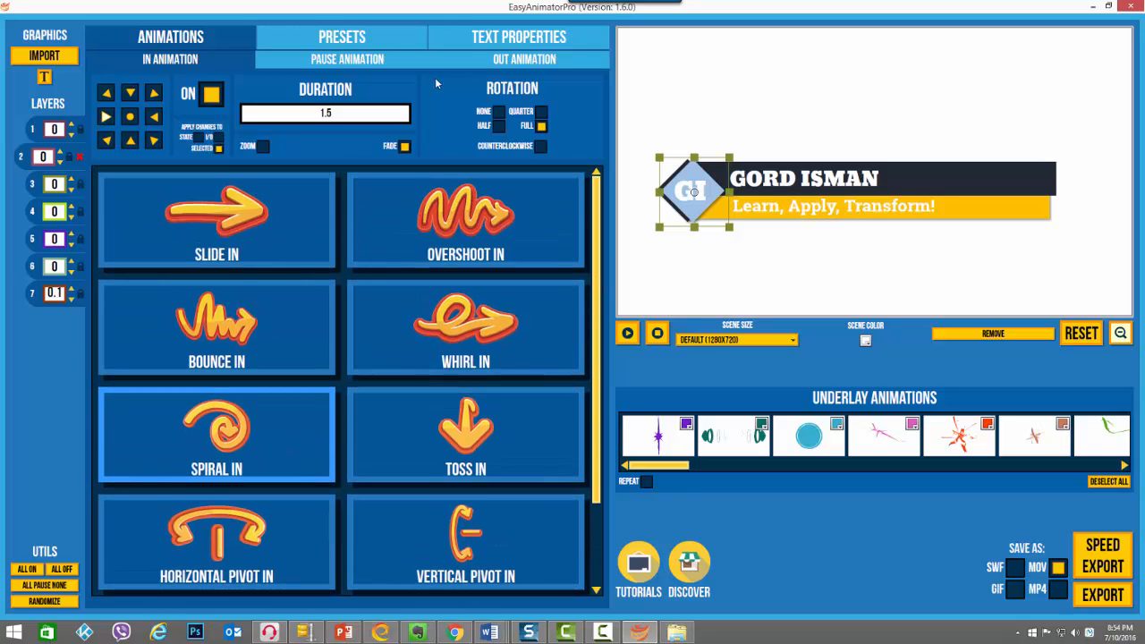
{"action": "left_click", "coordinate": [318, 62]}
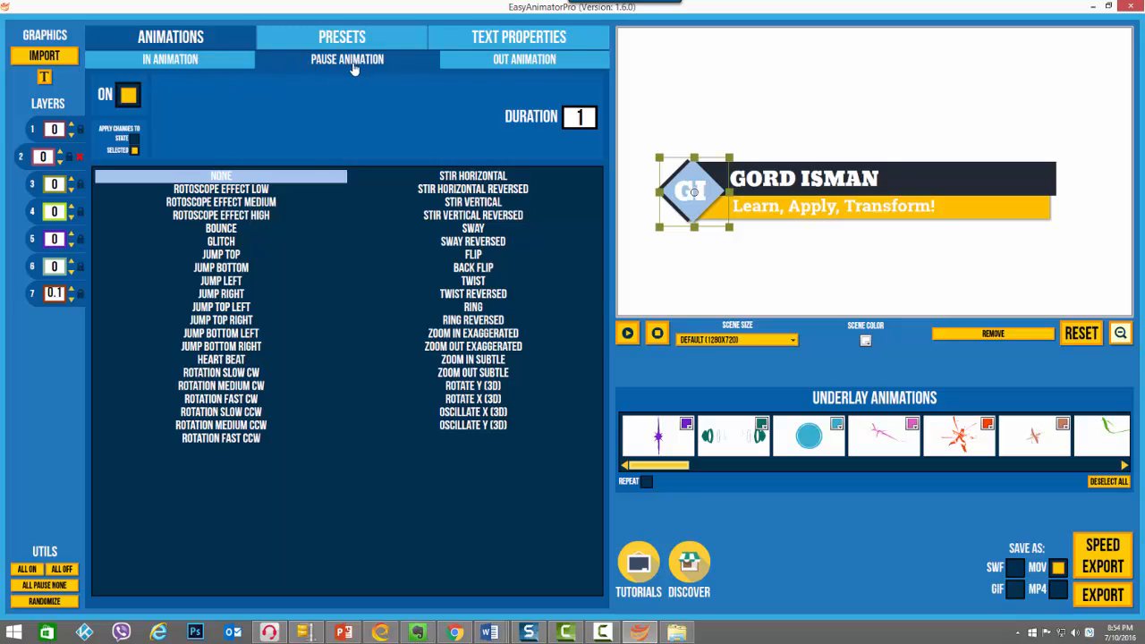
{"action": "left_click", "coordinate": [507, 67]}
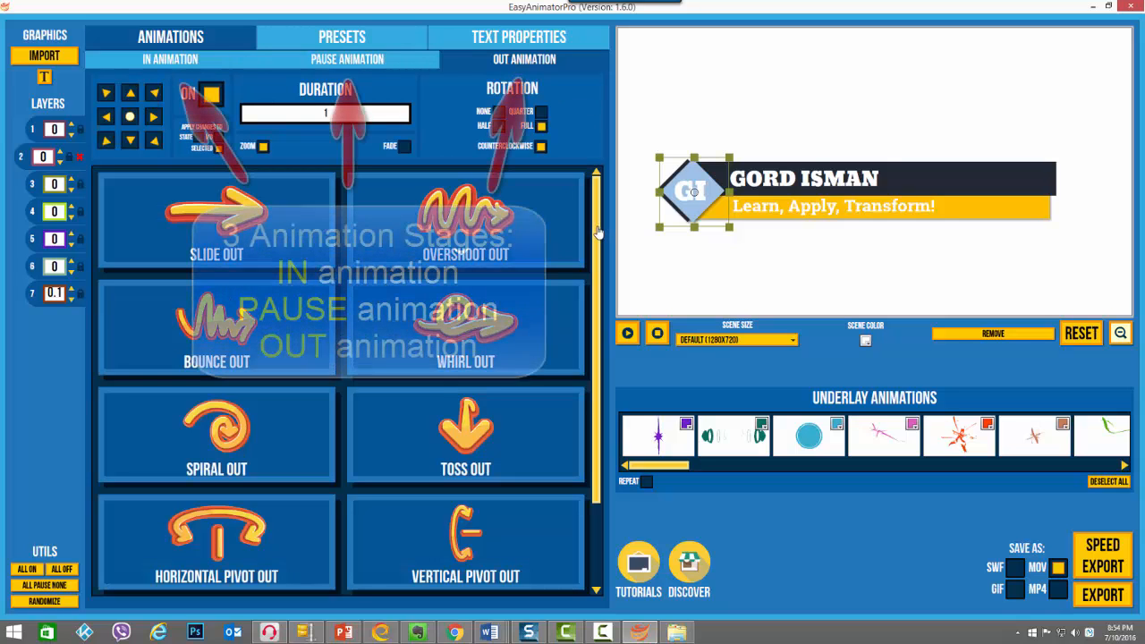
{"action": "left_click_drag", "start_coordinate": [600, 238], "coordinate": [594, 189]}
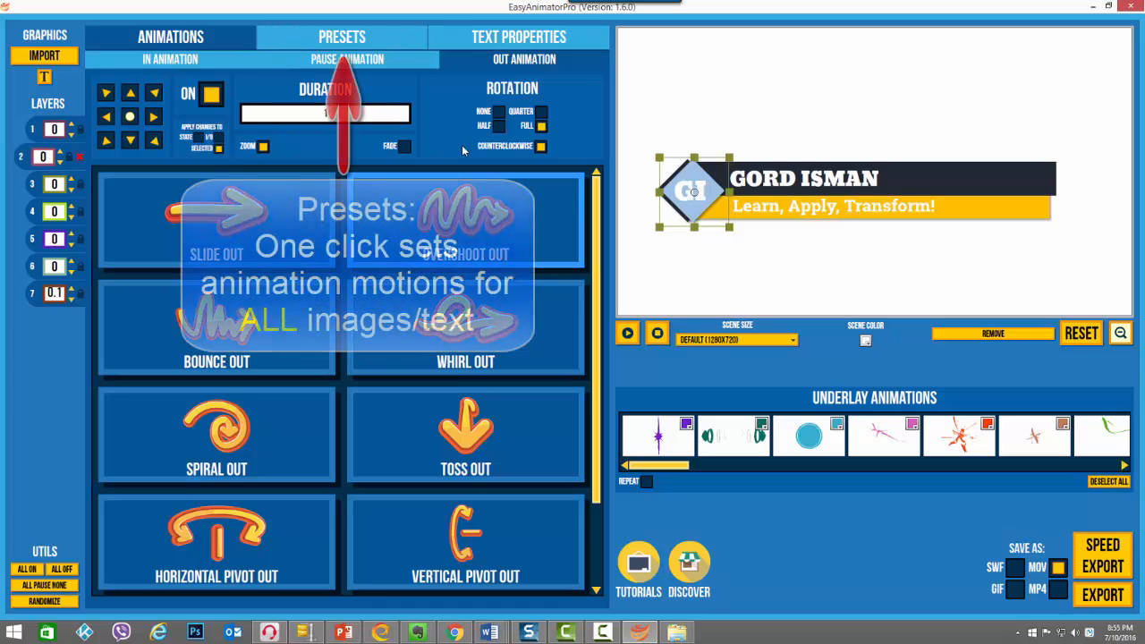
Look through the animation presets and text properties, selecting the tagline and the initials on the canvas to inspect them
{"action": "left_click", "coordinate": [343, 43]}
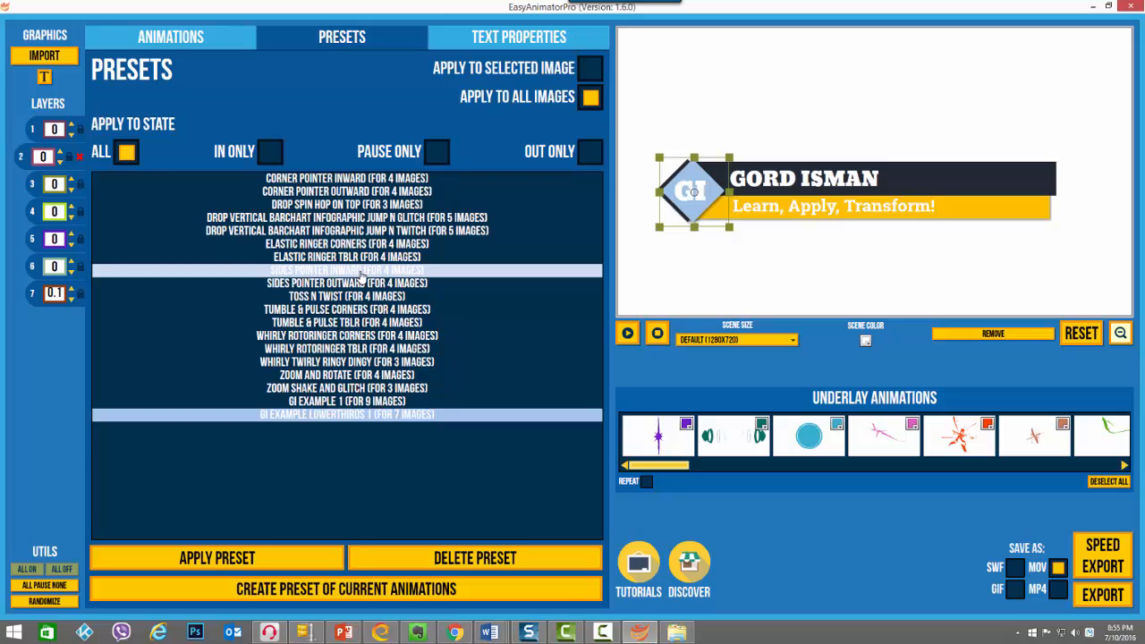
{"action": "left_click", "coordinate": [519, 37]}
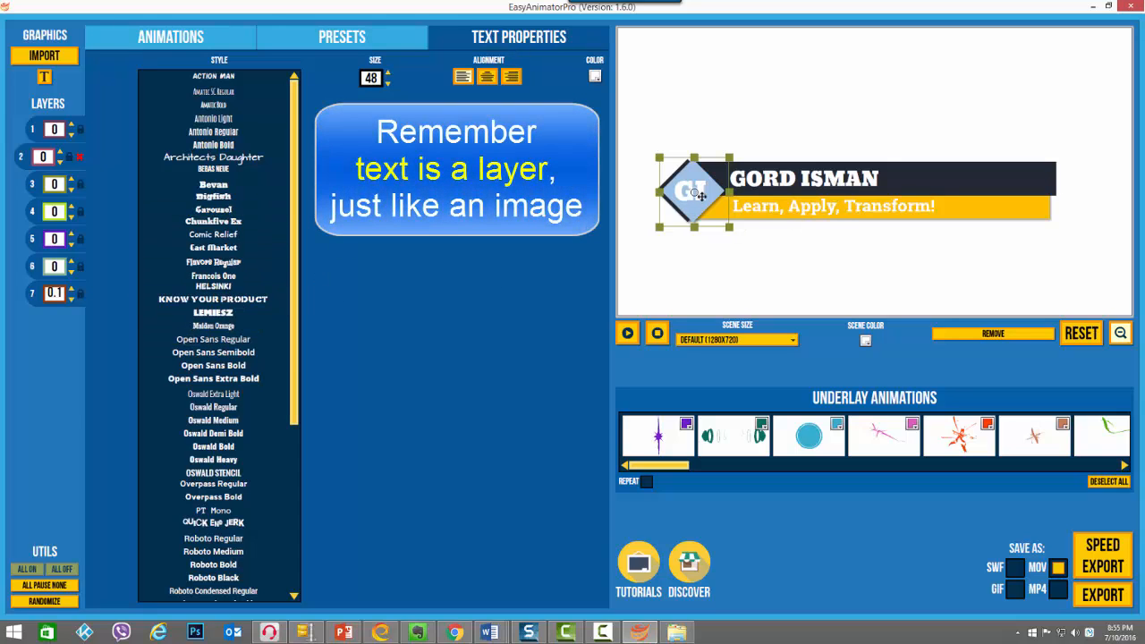
{"action": "left_click", "coordinate": [775, 198]}
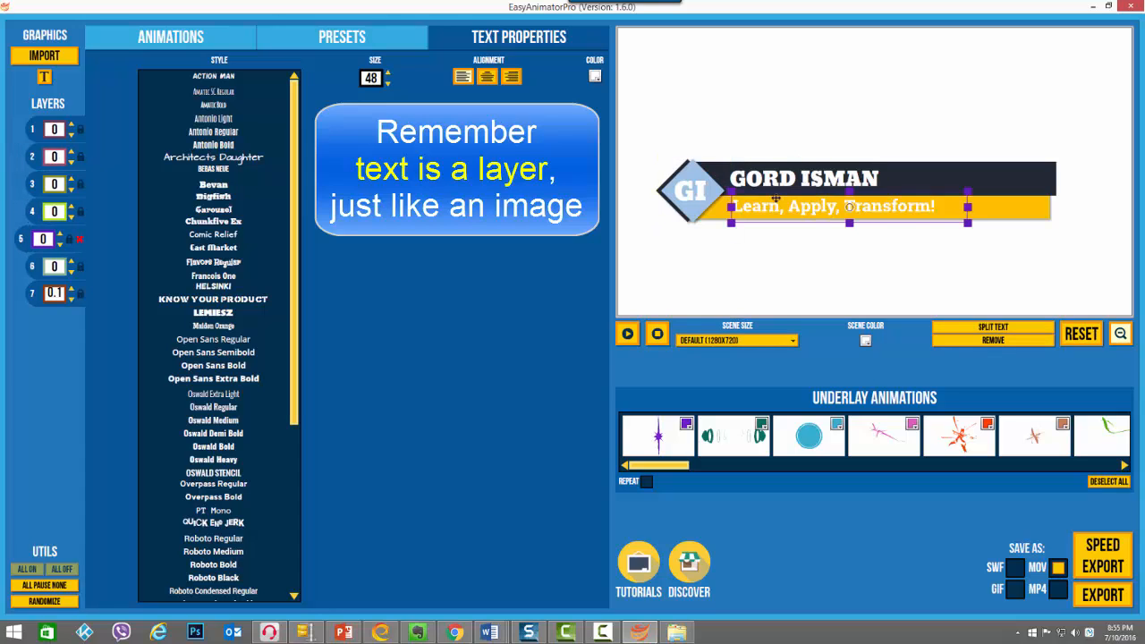
{"action": "left_click", "coordinate": [685, 191]}
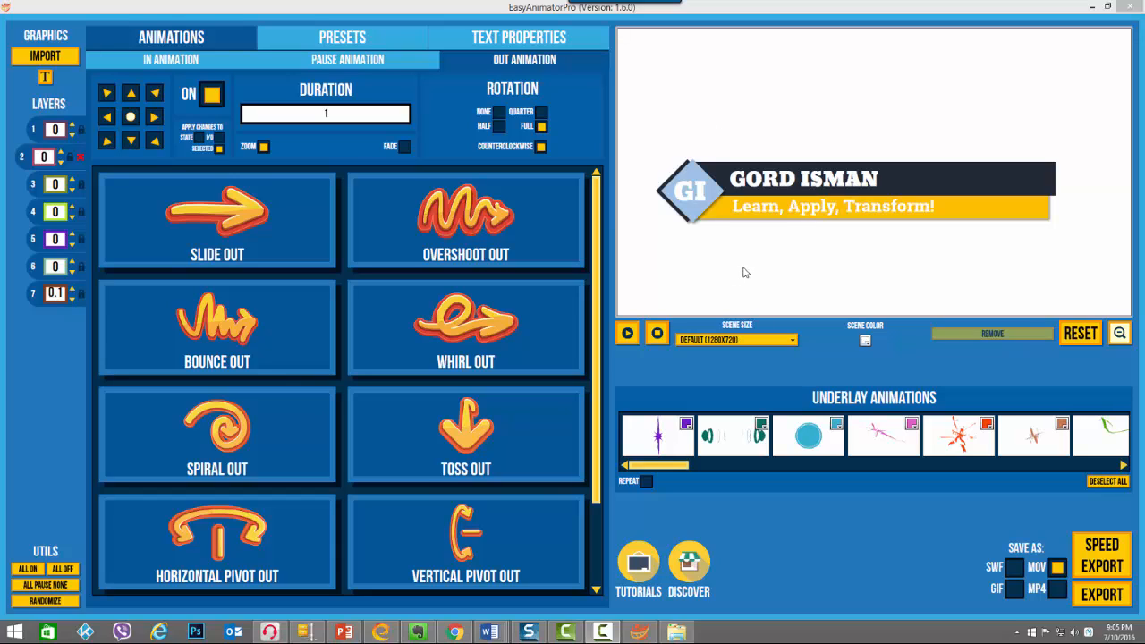
Examine the diamond layer's In, Pause and Out animations and compare them with playback previews of the scene
{"action": "left_click", "coordinate": [627, 334]}
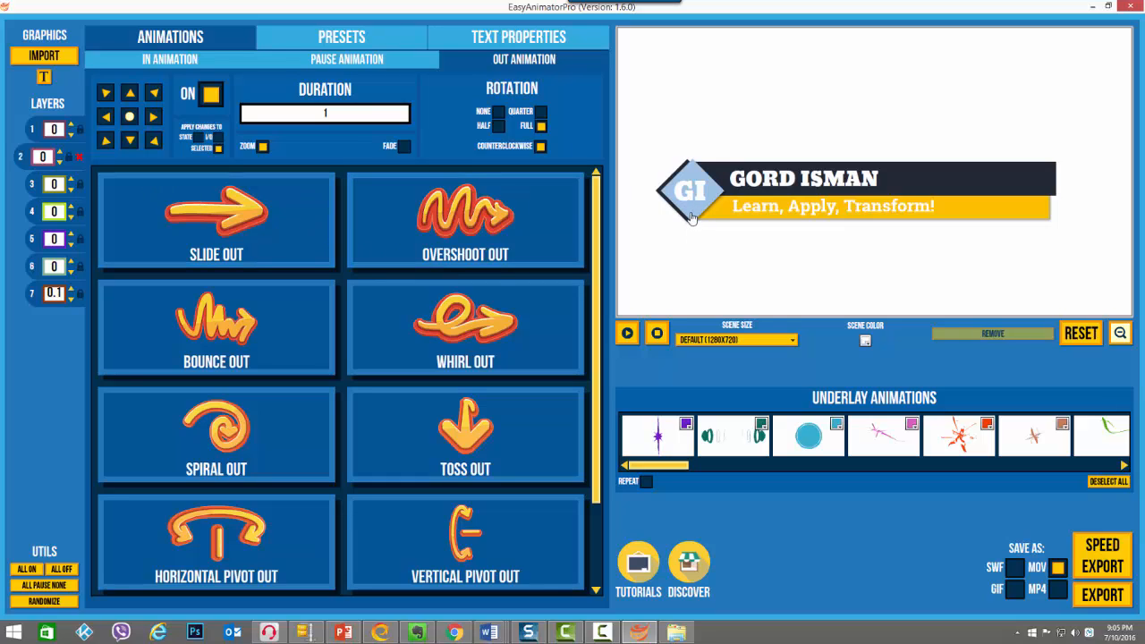
{"action": "left_click", "coordinate": [693, 226]}
{"action": "left_click", "coordinate": [700, 215]}
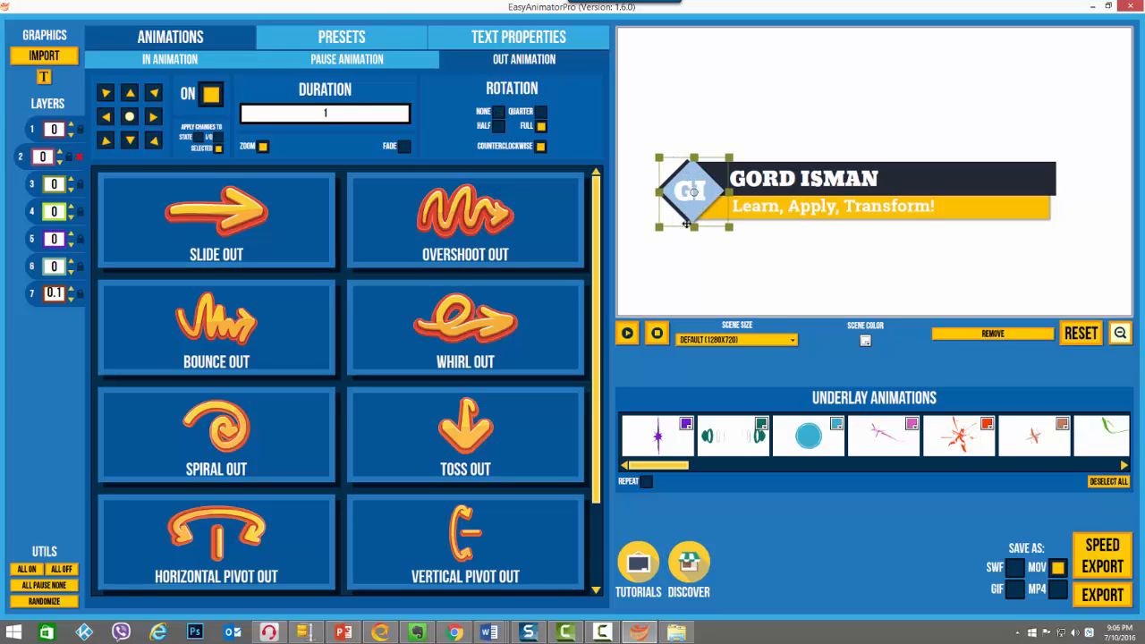
{"action": "left_click", "coordinate": [169, 63]}
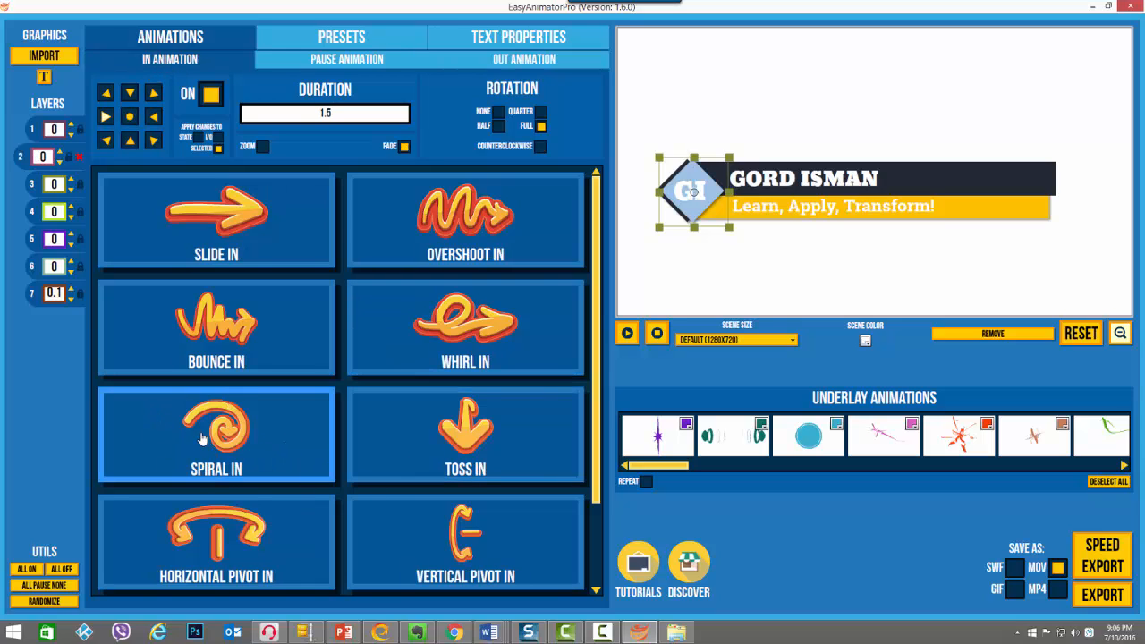
{"action": "left_click", "coordinate": [349, 61]}
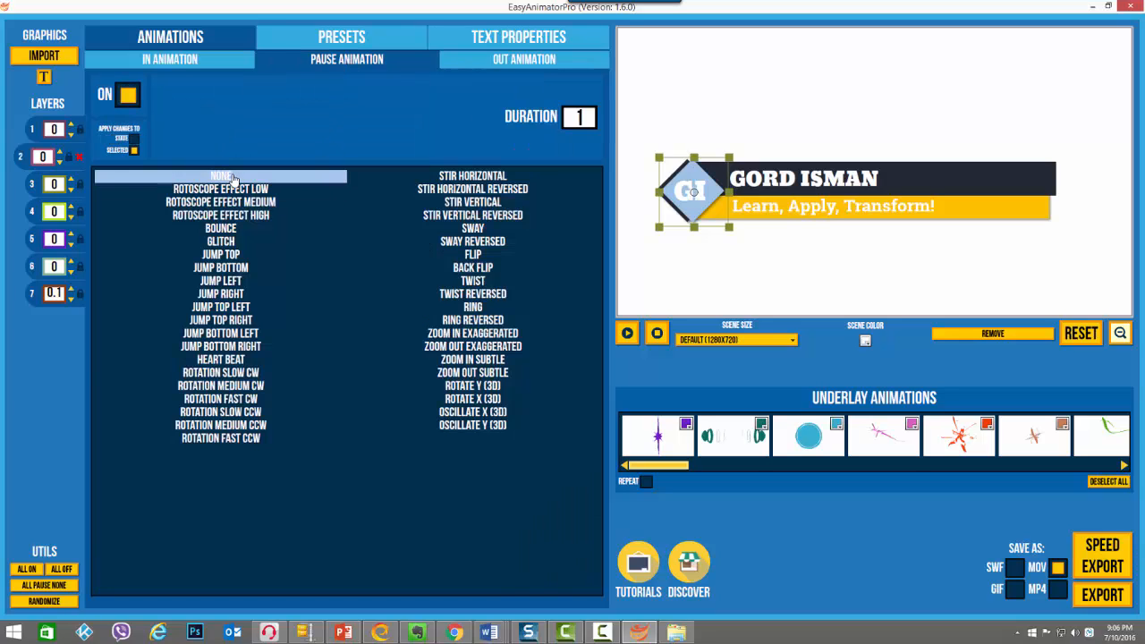
{"action": "left_click", "coordinate": [498, 61]}
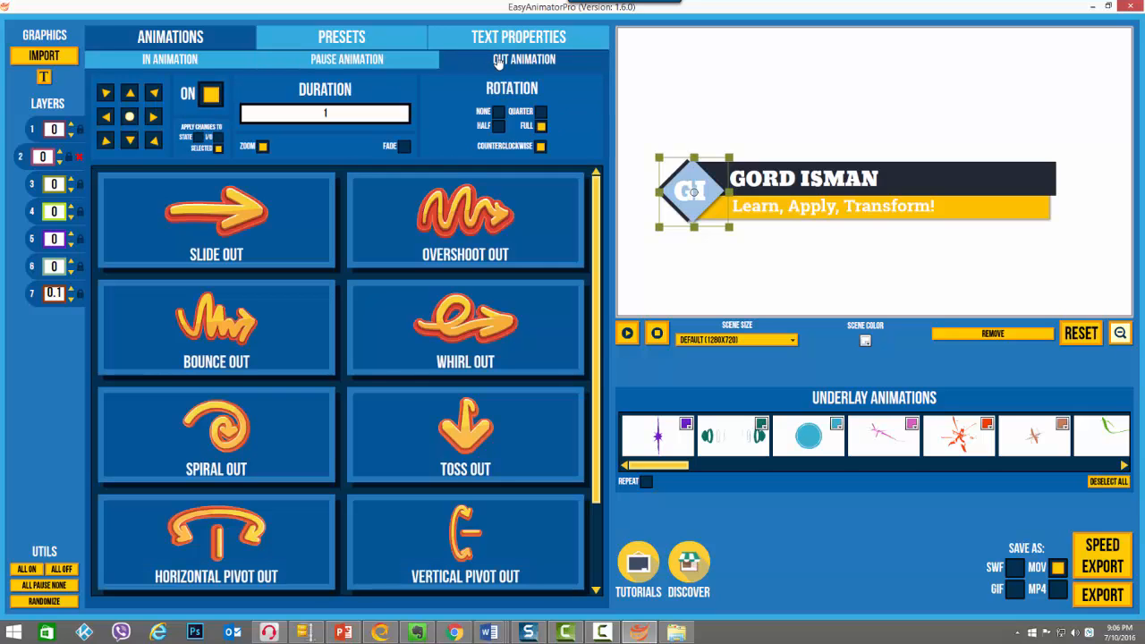
{"action": "left_click_drag", "start_coordinate": [597, 401], "coordinate": [591, 515]}
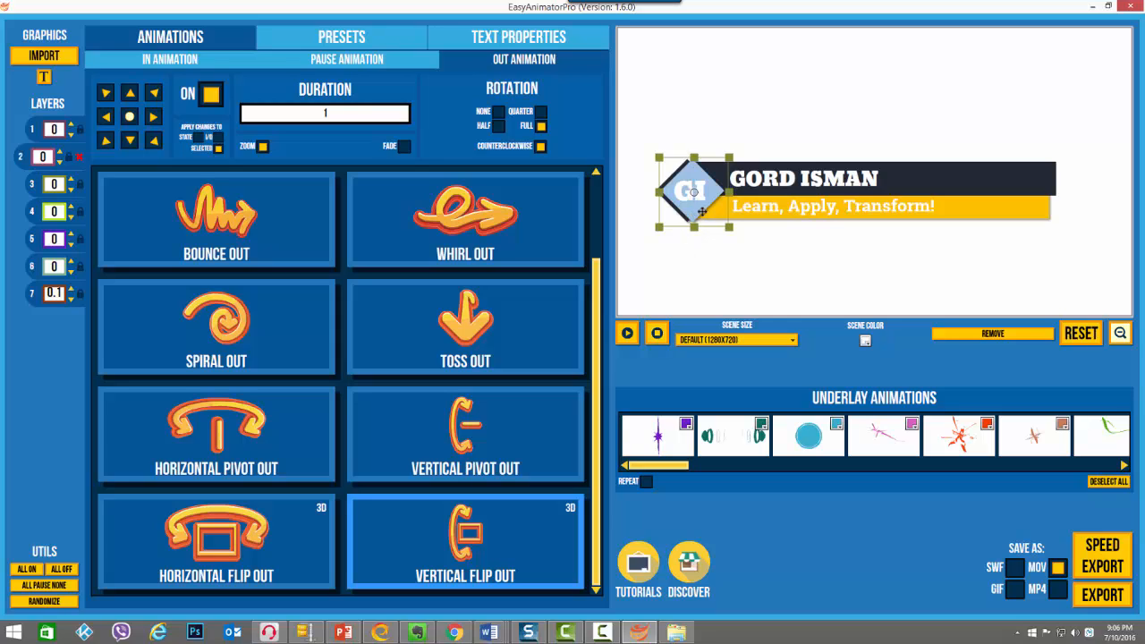
{"action": "left_click", "coordinate": [627, 334]}
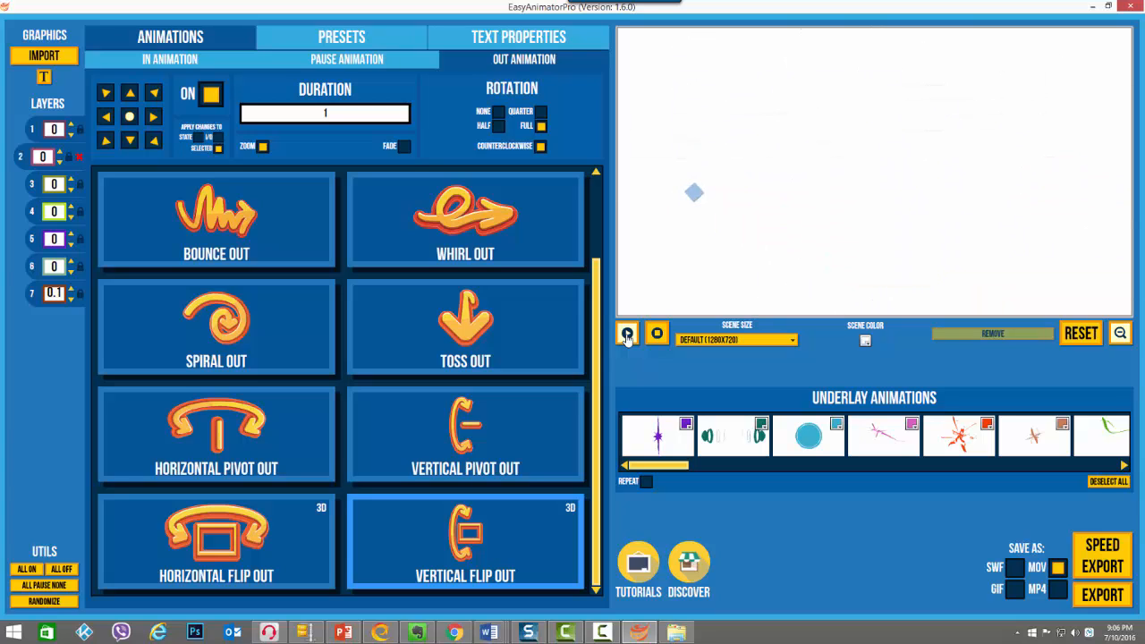
{"action": "left_click", "coordinate": [627, 334]}
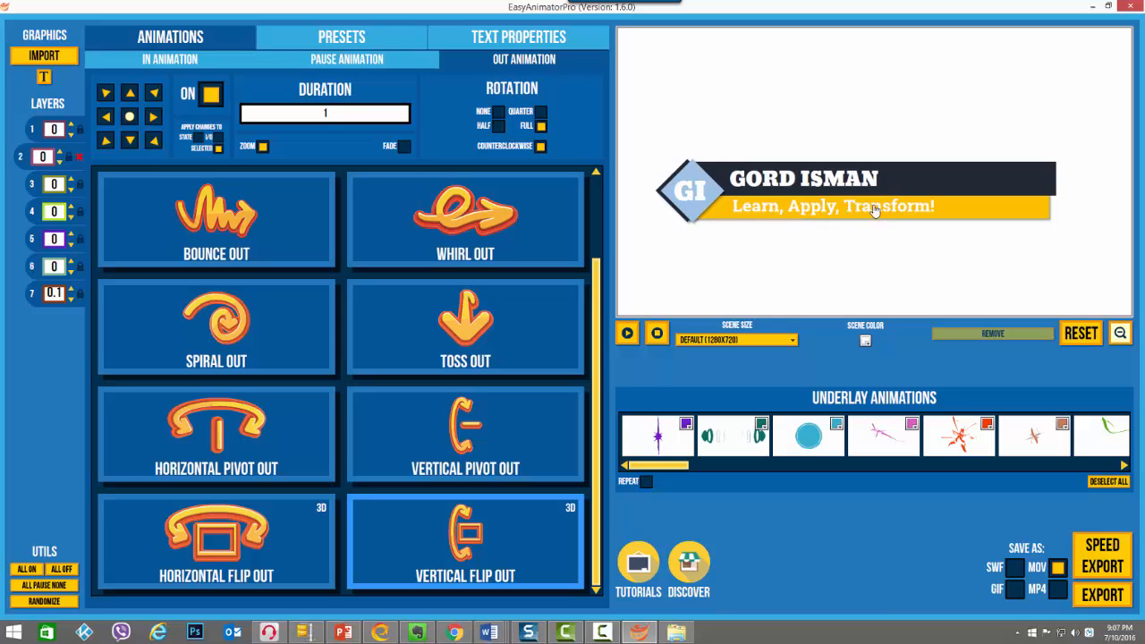
Examine the dark bar layer's In, Pause and Out animations, including Horizontal Flip In and Spiral Out, and preview the scene
{"action": "left_click", "coordinate": [946, 185]}
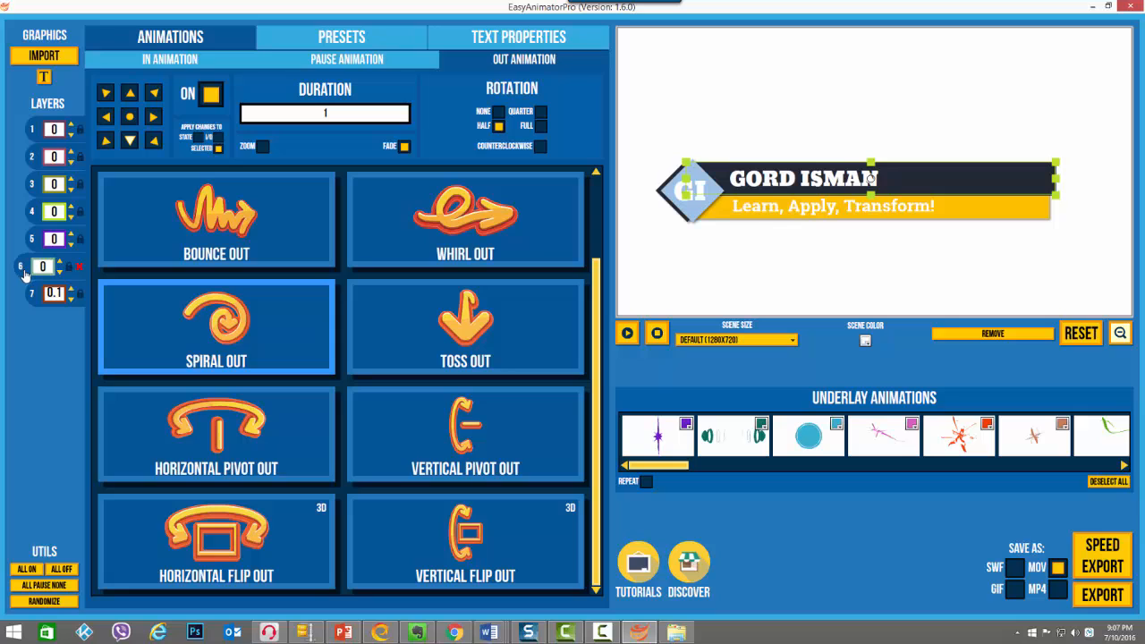
{"action": "left_click", "coordinate": [170, 59]}
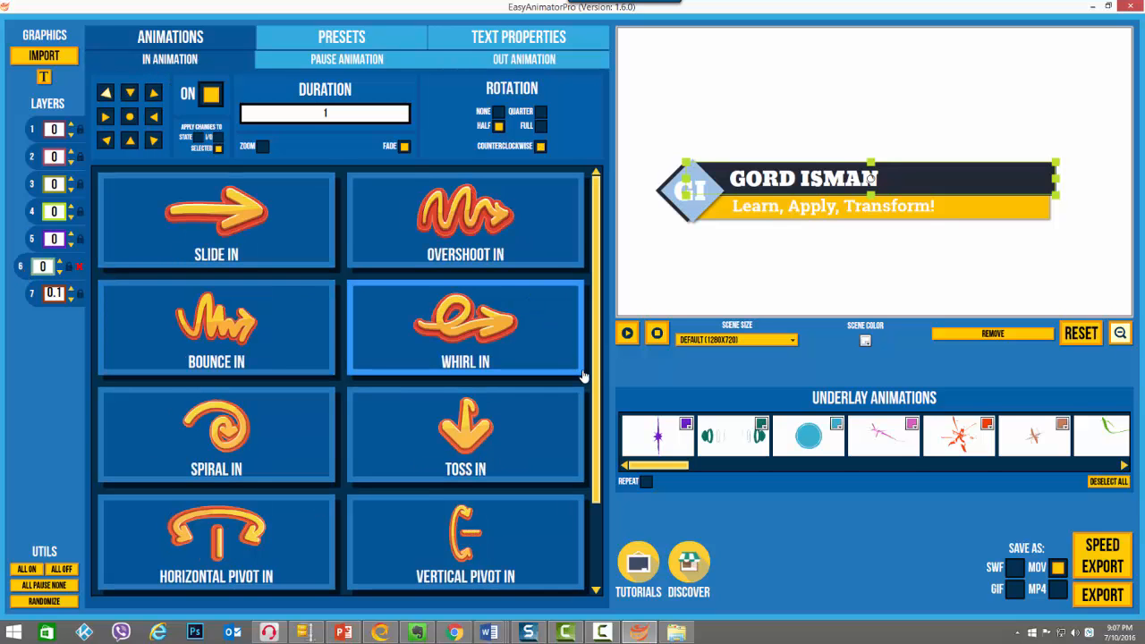
{"action": "scroll", "coordinate": [176, 582], "scroll_direction": "down", "scroll_amount": 1}
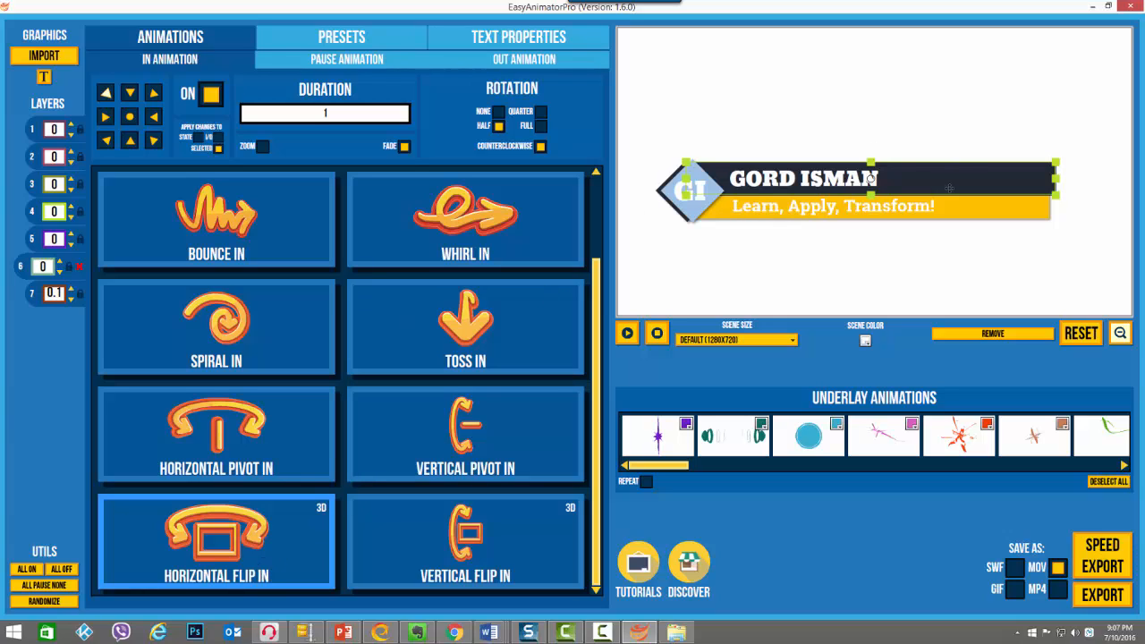
{"action": "left_click", "coordinate": [330, 64]}
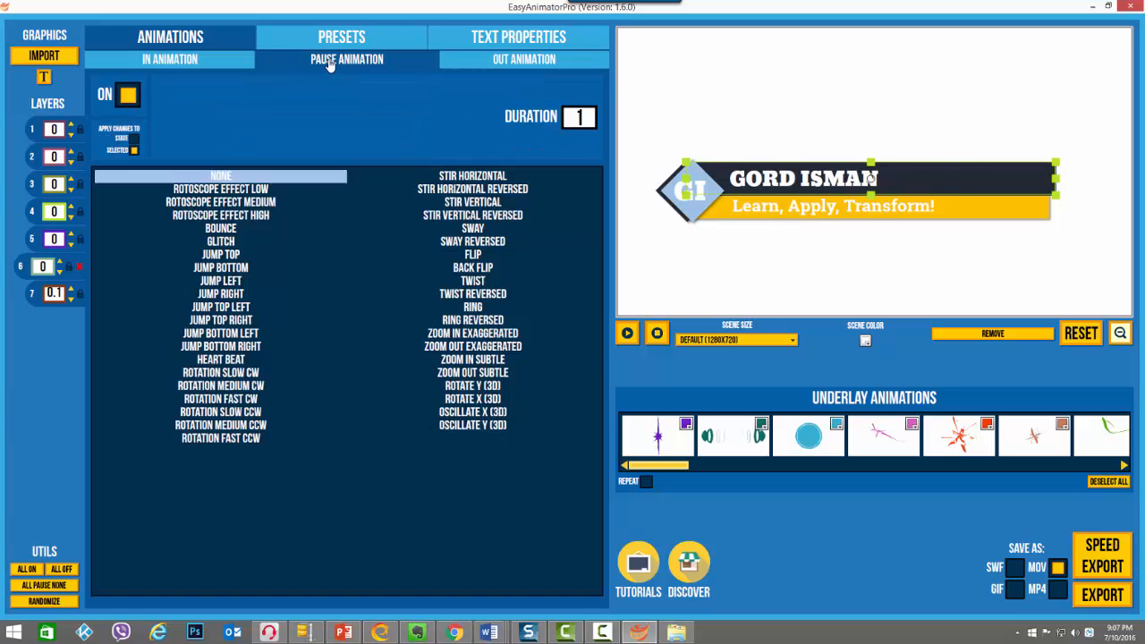
{"action": "left_click", "coordinate": [519, 61]}
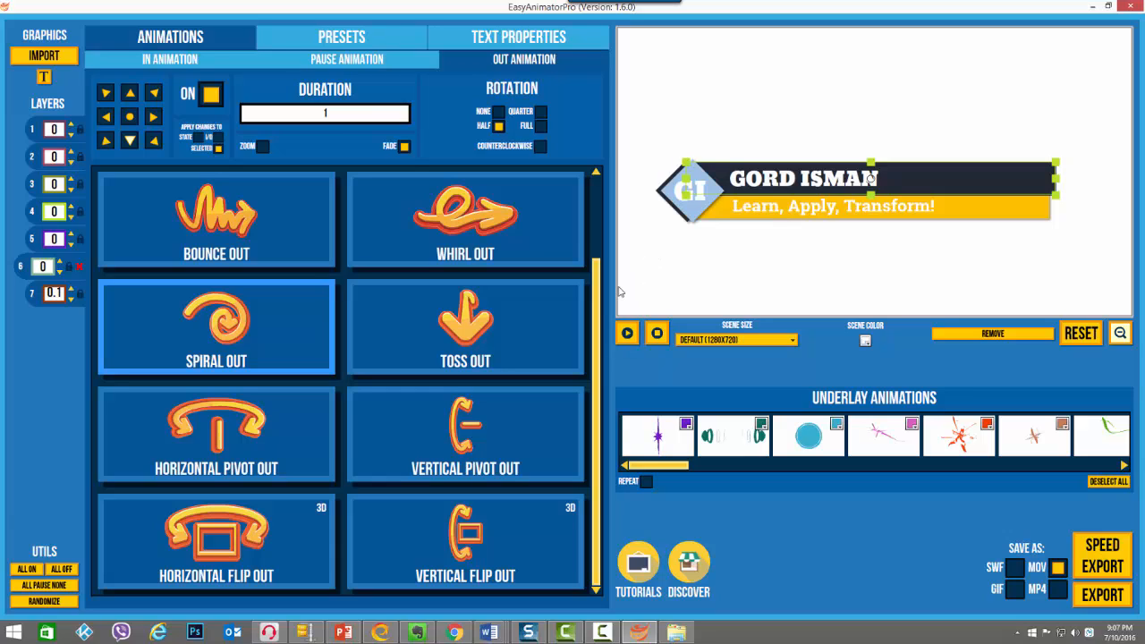
{"action": "left_click", "coordinate": [169, 59]}
{"action": "left_click", "coordinate": [259, 572]}
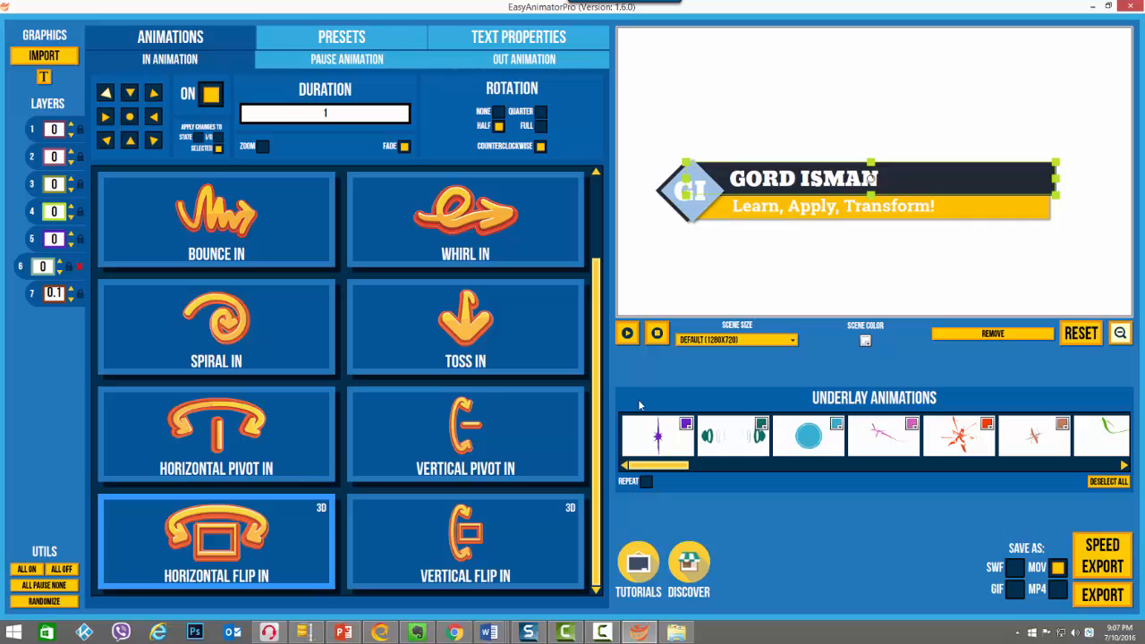
{"action": "left_click", "coordinate": [523, 59]}
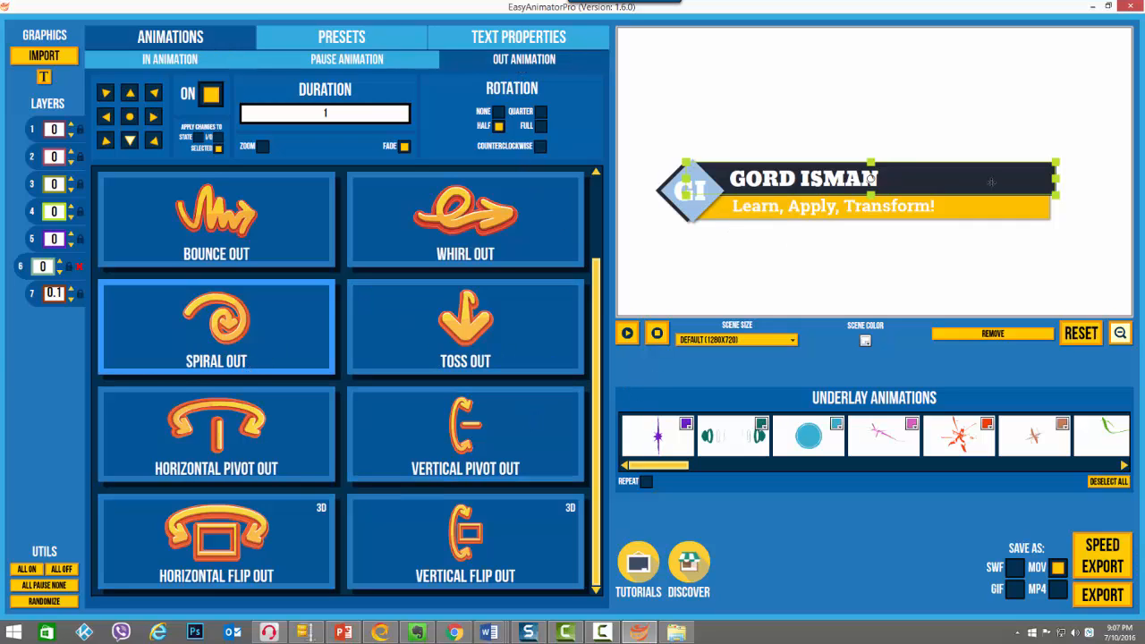
{"action": "left_click", "coordinate": [627, 333]}
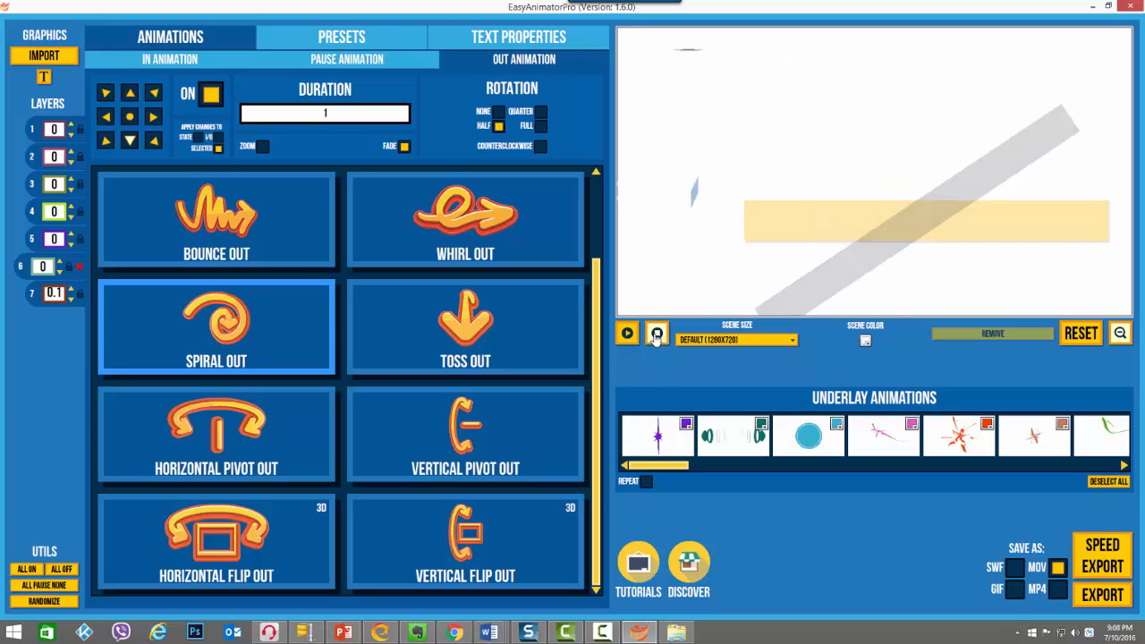
Review the dark bar's In, Pause and Out animations, and go through layers 1 to 6 to compare their Out animations
{"action": "left_click", "coordinate": [185, 63]}
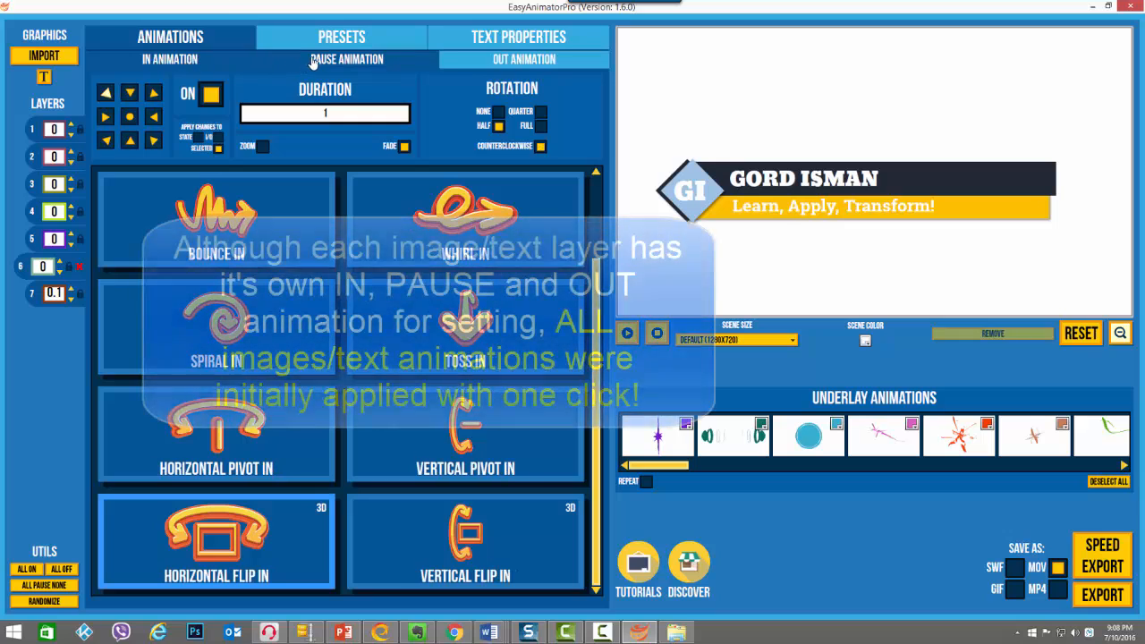
{"action": "left_click", "coordinate": [315, 64]}
{"action": "left_click", "coordinate": [519, 65]}
{"action": "left_click", "coordinate": [32, 131]}
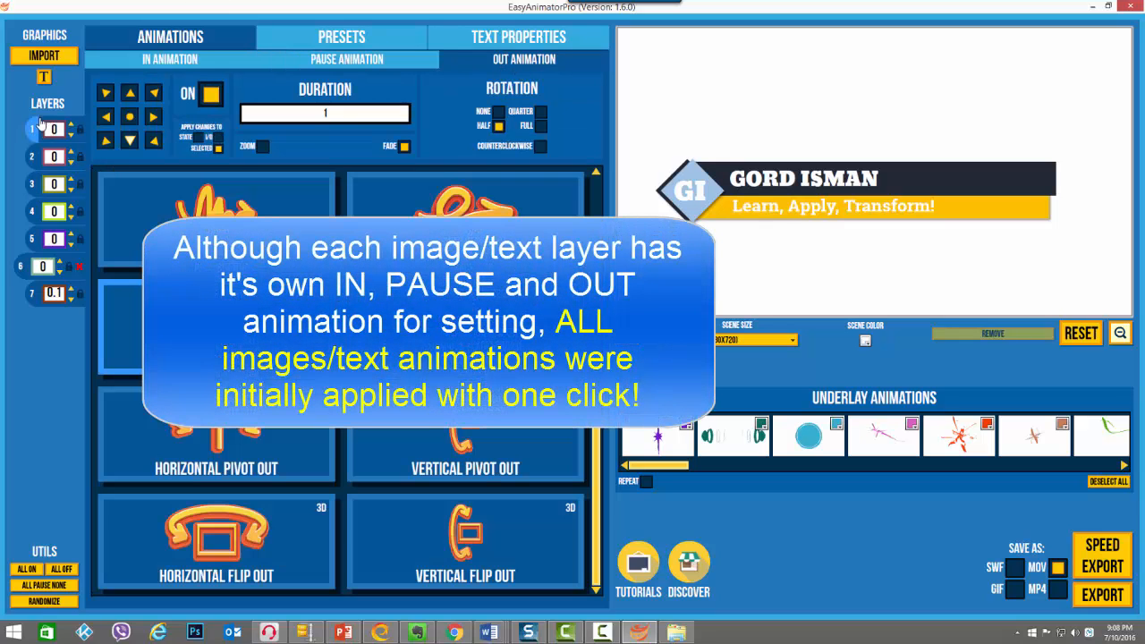
{"action": "left_click", "coordinate": [32, 157]}
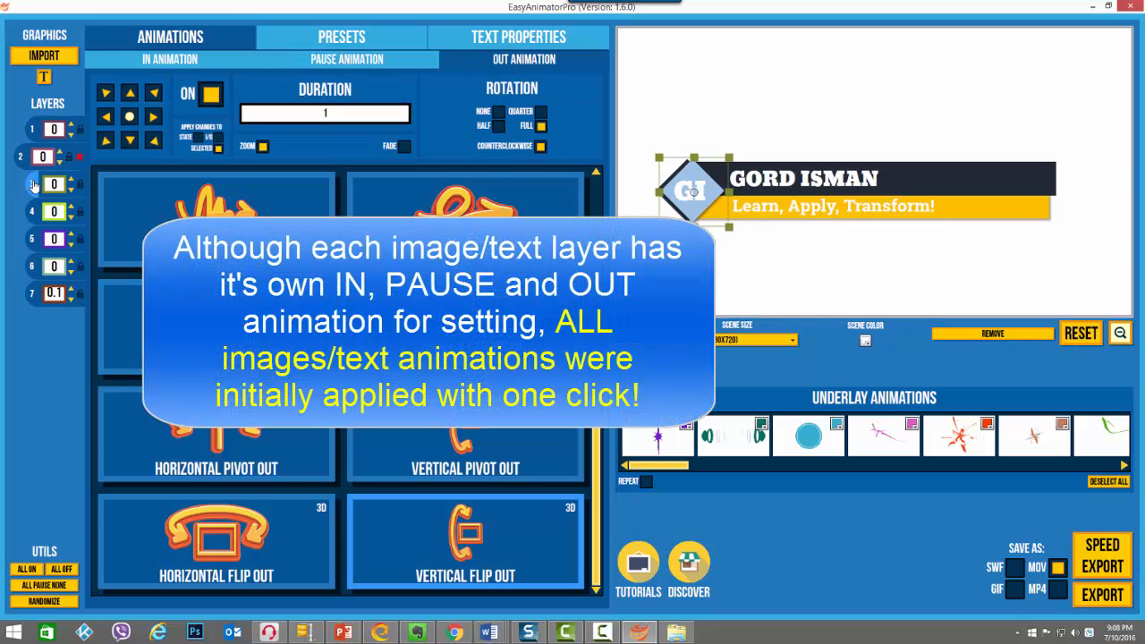
{"action": "left_click", "coordinate": [30, 184]}
{"action": "left_click", "coordinate": [31, 212]}
{"action": "left_click", "coordinate": [32, 239]}
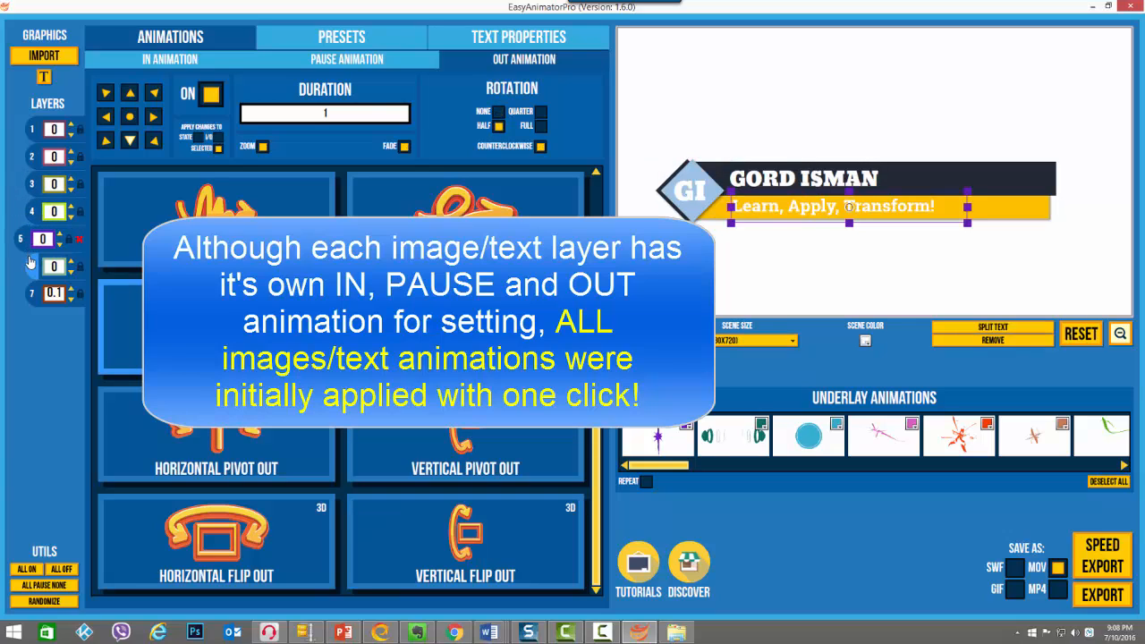
{"action": "left_click", "coordinate": [31, 266]}
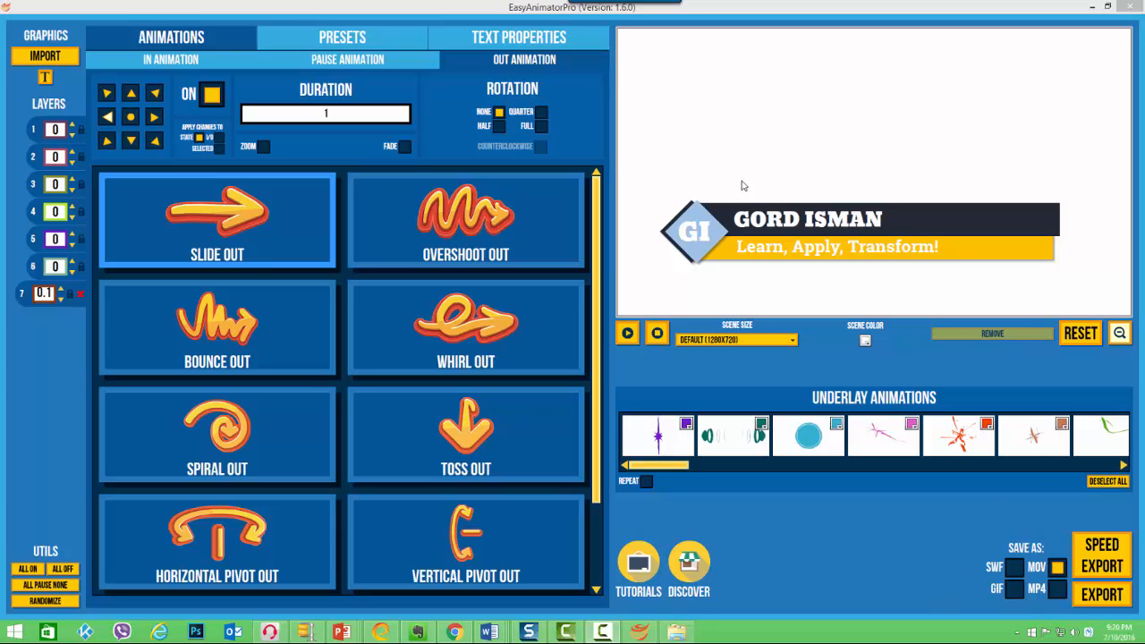
Import the black diamond, black rectangle, blue diamond and orange rectangle images from the Lower Thirds Example folder
{"action": "left_click", "coordinate": [45, 55]}
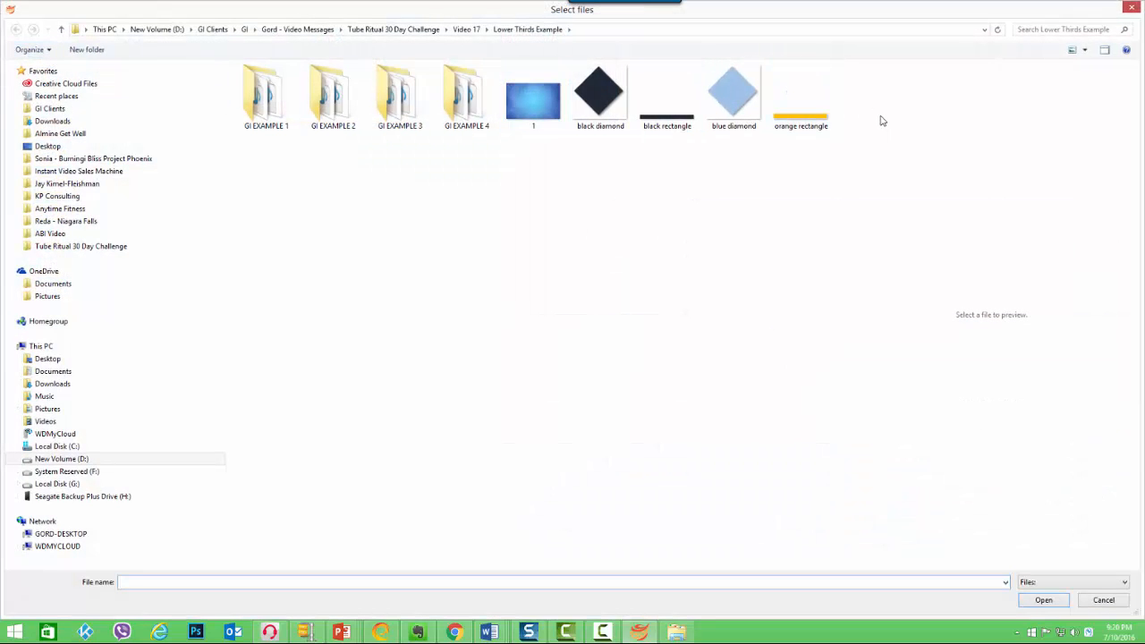
{"action": "left_click", "coordinate": [601, 106]}
{"action": "left_click", "coordinate": [650, 106], "text": "ctrl"}
{"action": "left_click", "coordinate": [733, 105], "text": "ctrl"}
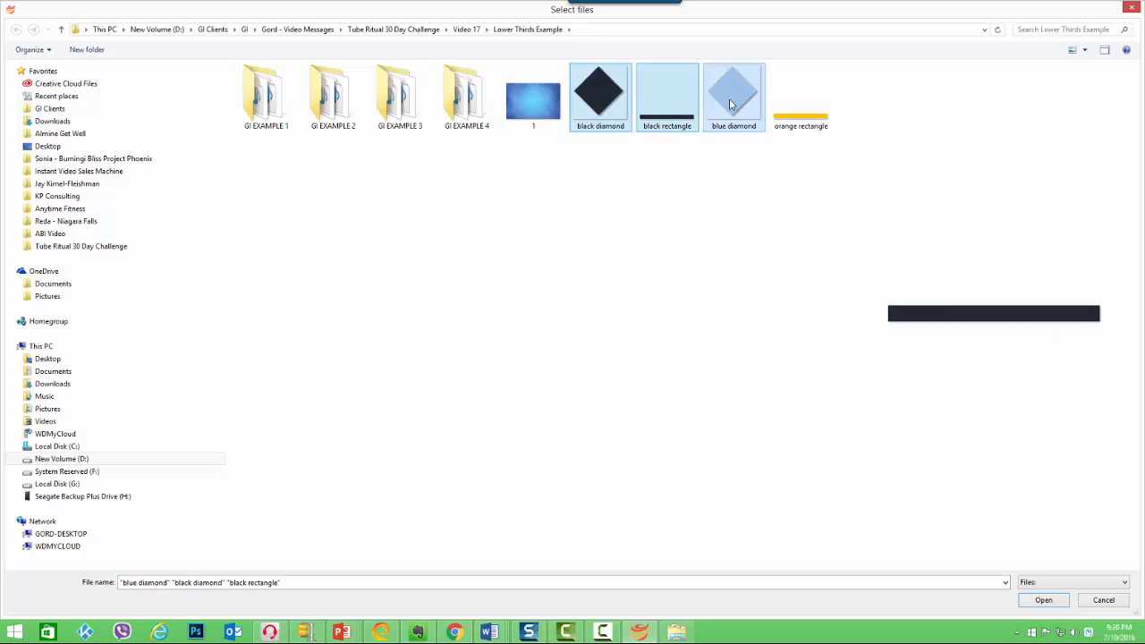
{"action": "left_click", "coordinate": [791, 112], "text": "ctrl"}
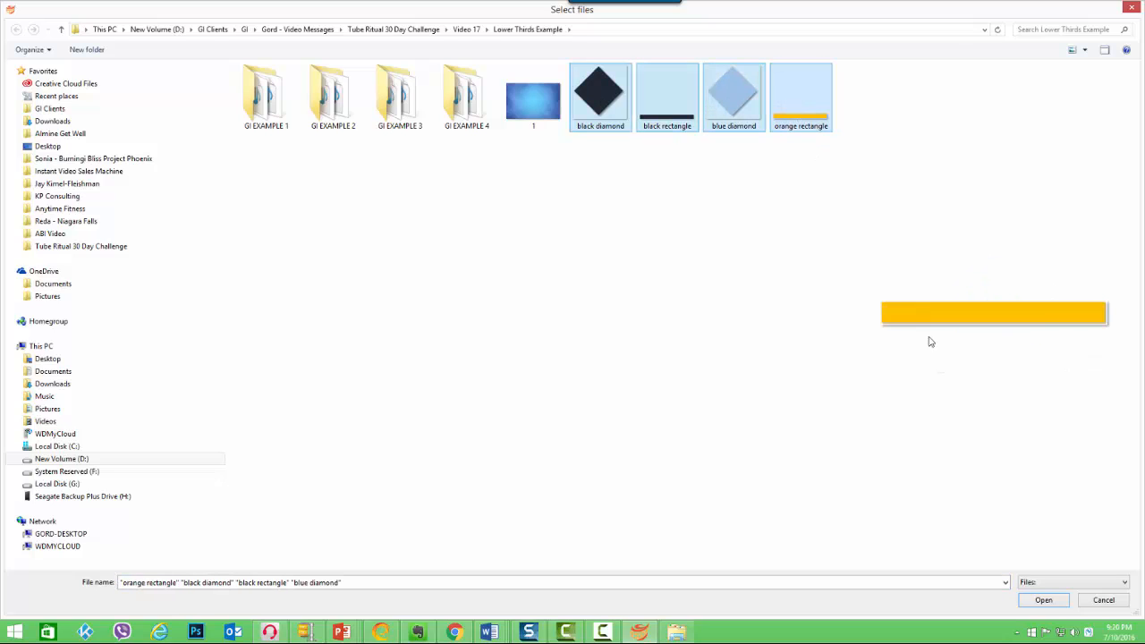
{"action": "left_click", "coordinate": [1043, 600]}
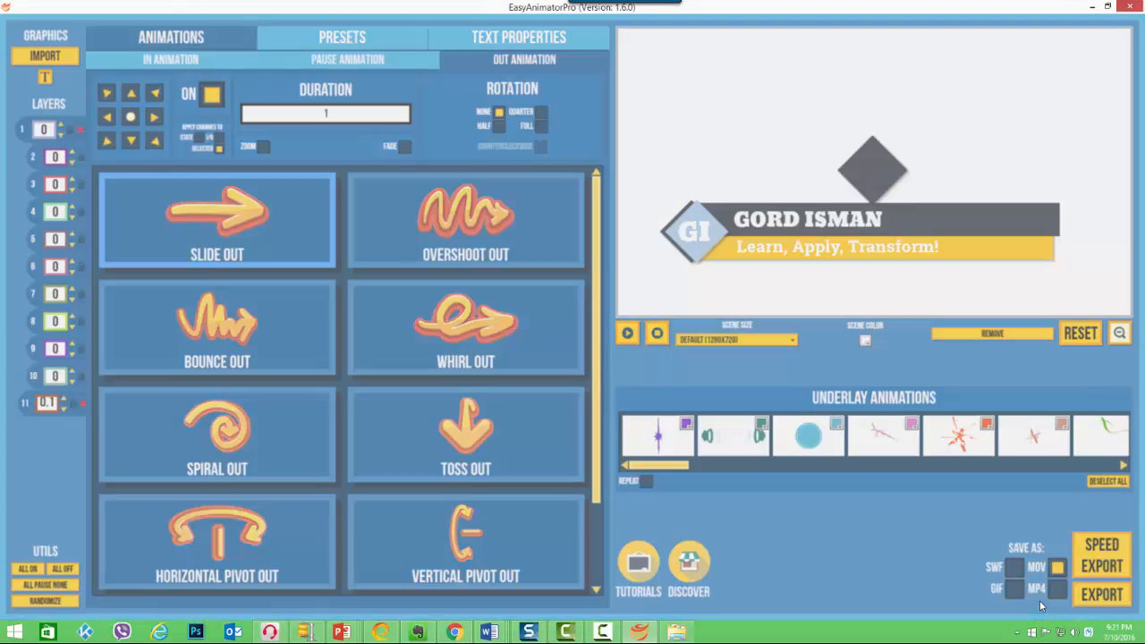
Spread out the imported graphics, placing the black and orange bars near the canvas's upper edge and the two diamonds apart below them
{"action": "left_click_drag", "start_coordinate": [896, 178], "coordinate": [912, 115]}
{"action": "left_click", "coordinate": [933, 154]}
{"action": "left_click_drag", "start_coordinate": [933, 154], "coordinate": [946, 87]}
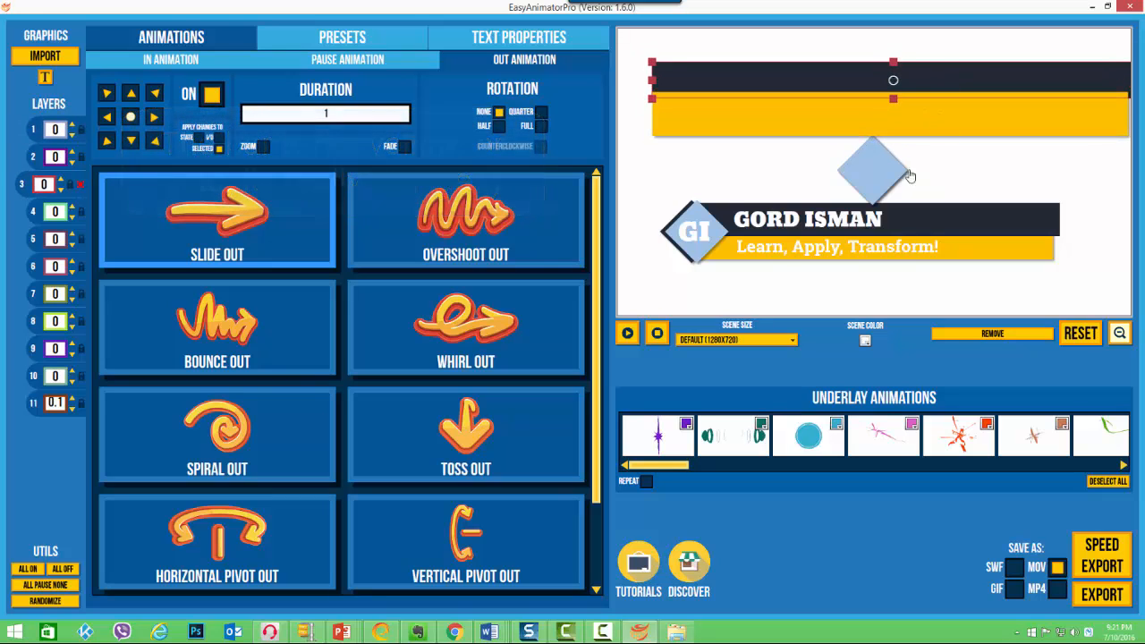
{"action": "left_click_drag", "start_coordinate": [880, 168], "coordinate": [771, 143]}
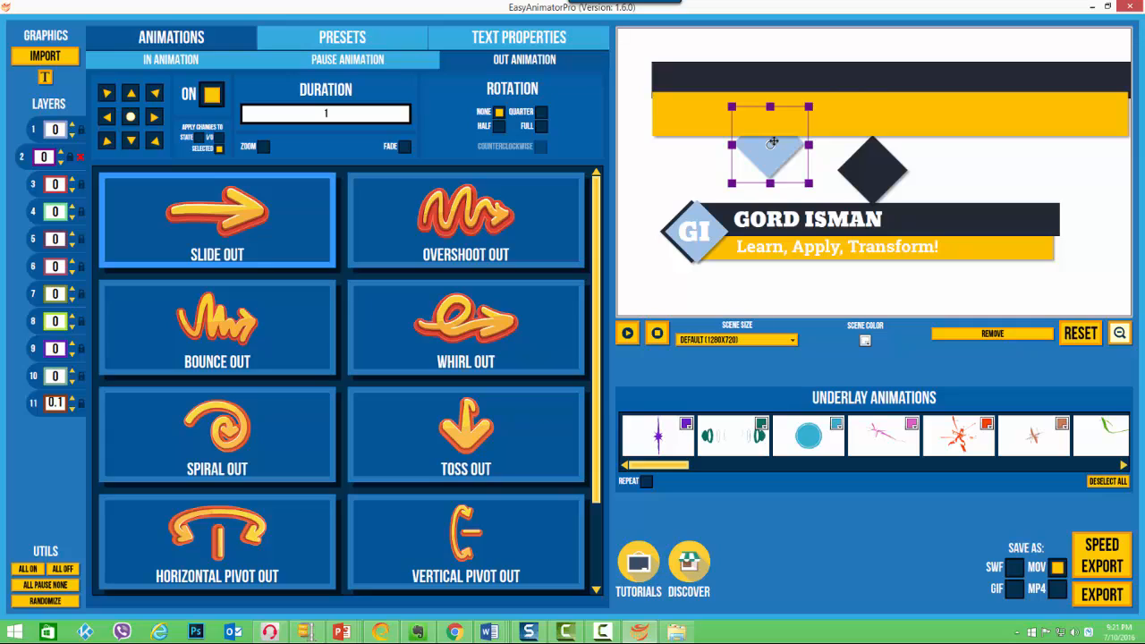
{"action": "mouse_move", "coordinate": [870, 167]}
{"action": "left_mouse_down"}
{"action": "mouse_move", "coordinate": [843, 158]}
{"action": "mouse_move", "coordinate": [867, 144]}
{"action": "left_mouse_up"}
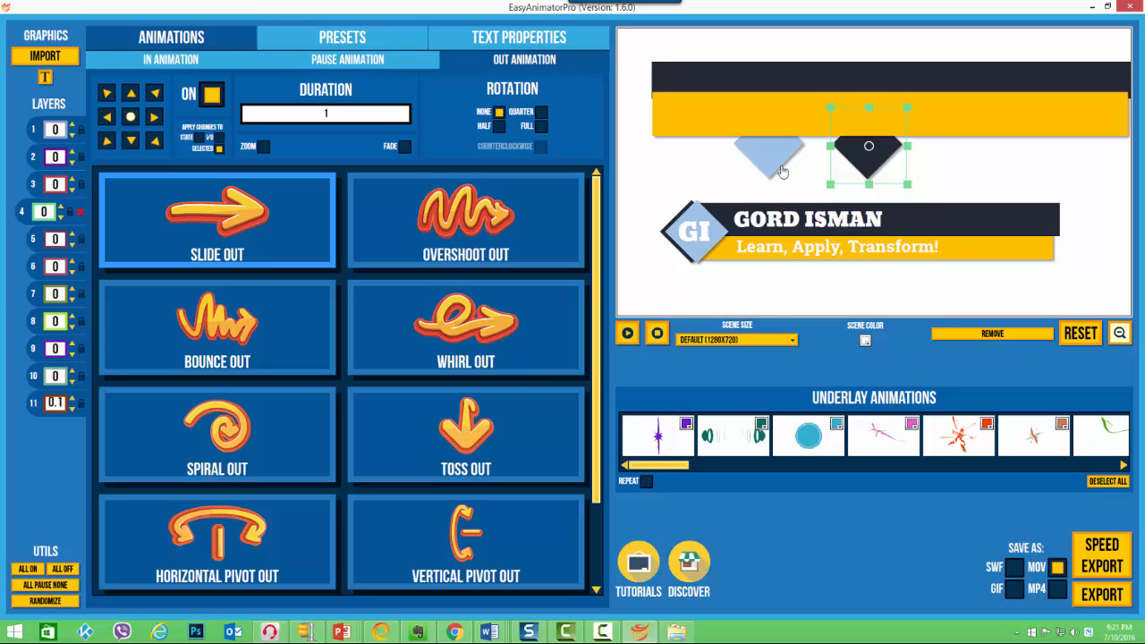
{"action": "left_click_drag", "start_coordinate": [766, 159], "coordinate": [692, 148]}
{"action": "left_click", "coordinate": [863, 159]}
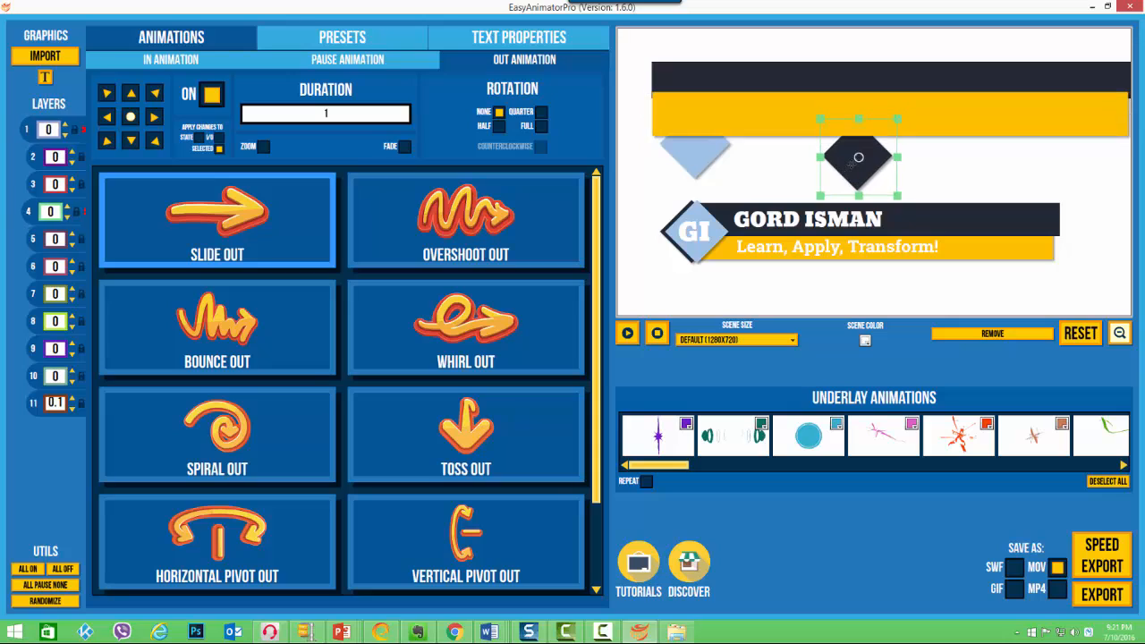
{"action": "left_click", "coordinate": [788, 112]}
{"action": "left_click", "coordinate": [769, 80]}
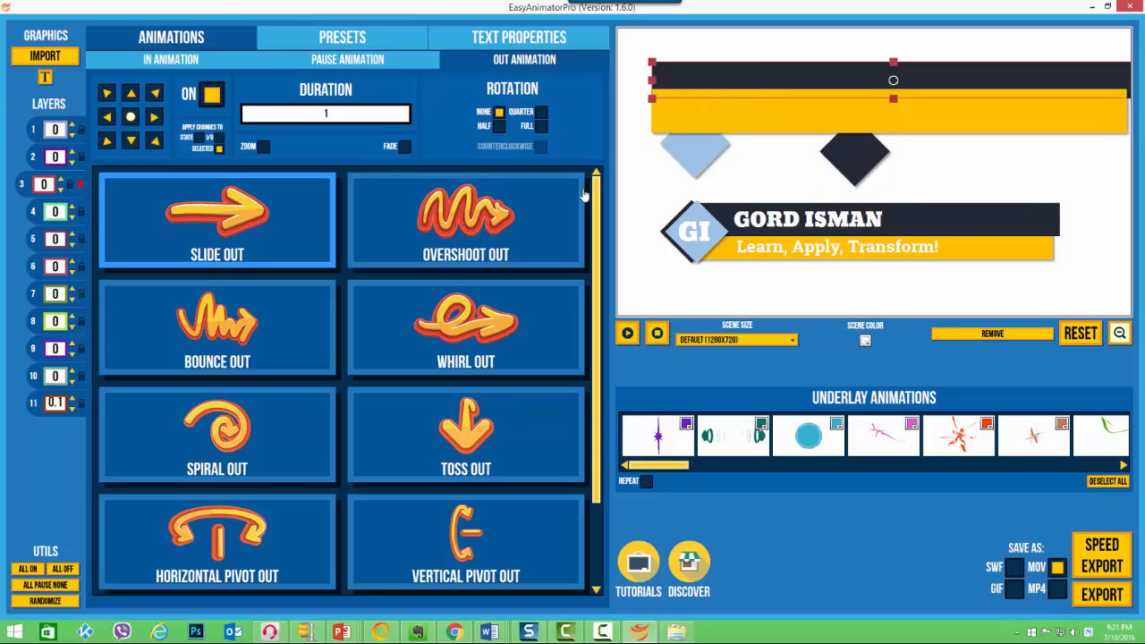
Identify the imported graphics on layers 1 to 4, and bring the black diamond to the front of the layer order, overlapping the orange bar
{"action": "left_click", "coordinate": [36, 132]}
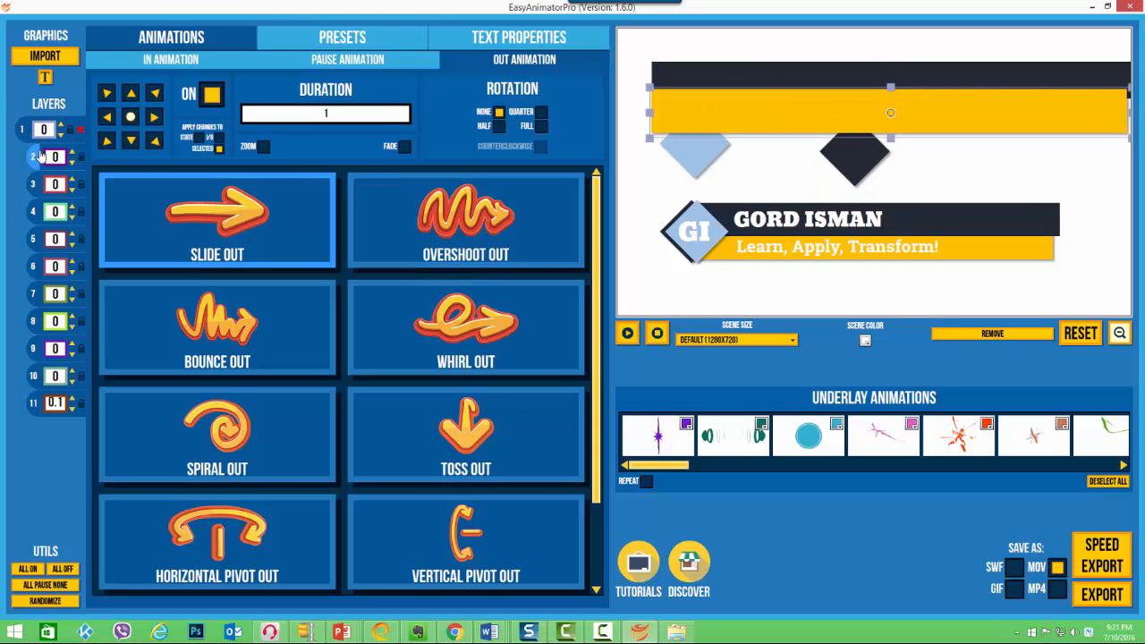
{"action": "left_click", "coordinate": [34, 158]}
{"action": "left_click", "coordinate": [35, 184]}
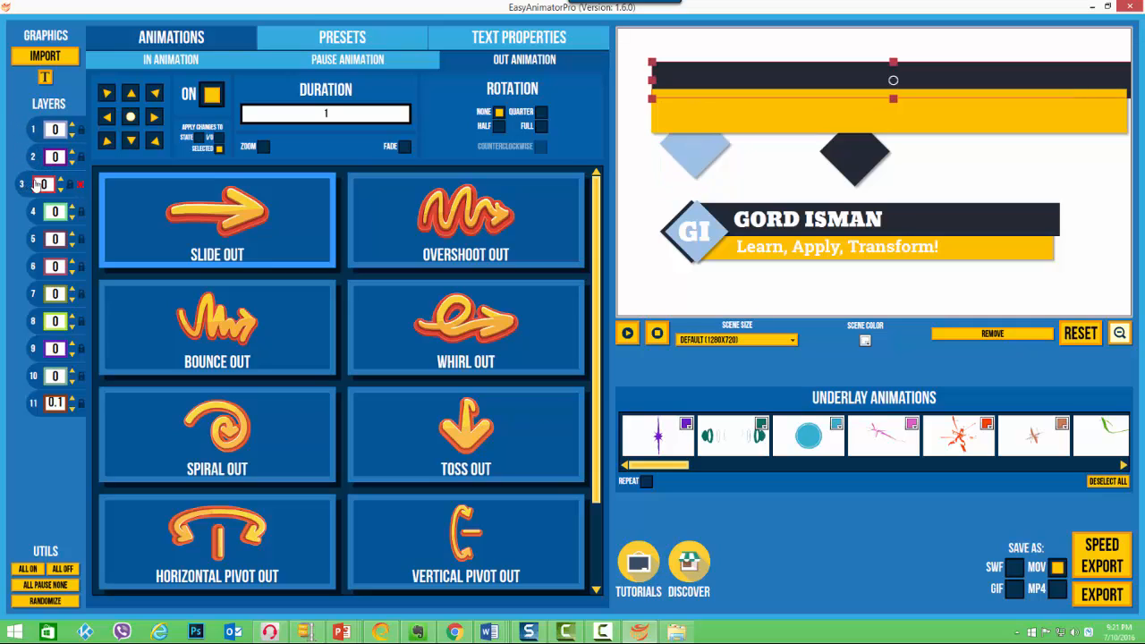
{"action": "left_click", "coordinate": [34, 212]}
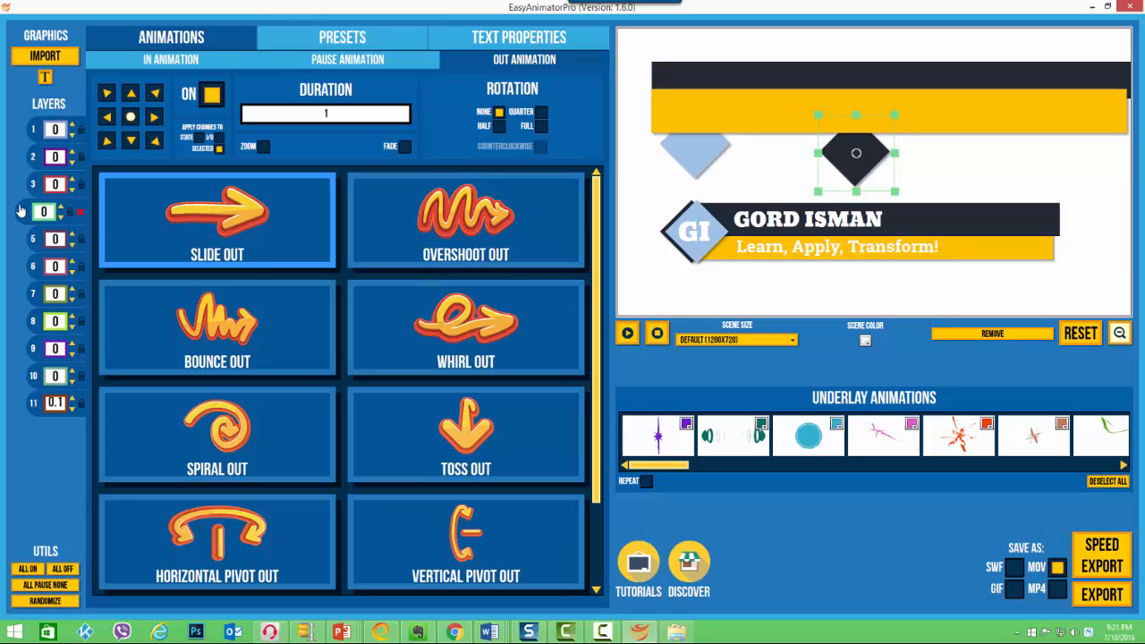
{"action": "left_click_drag", "start_coordinate": [24, 213], "coordinate": [27, 123]}
{"action": "left_click_drag", "start_coordinate": [861, 141], "coordinate": [808, 123]}
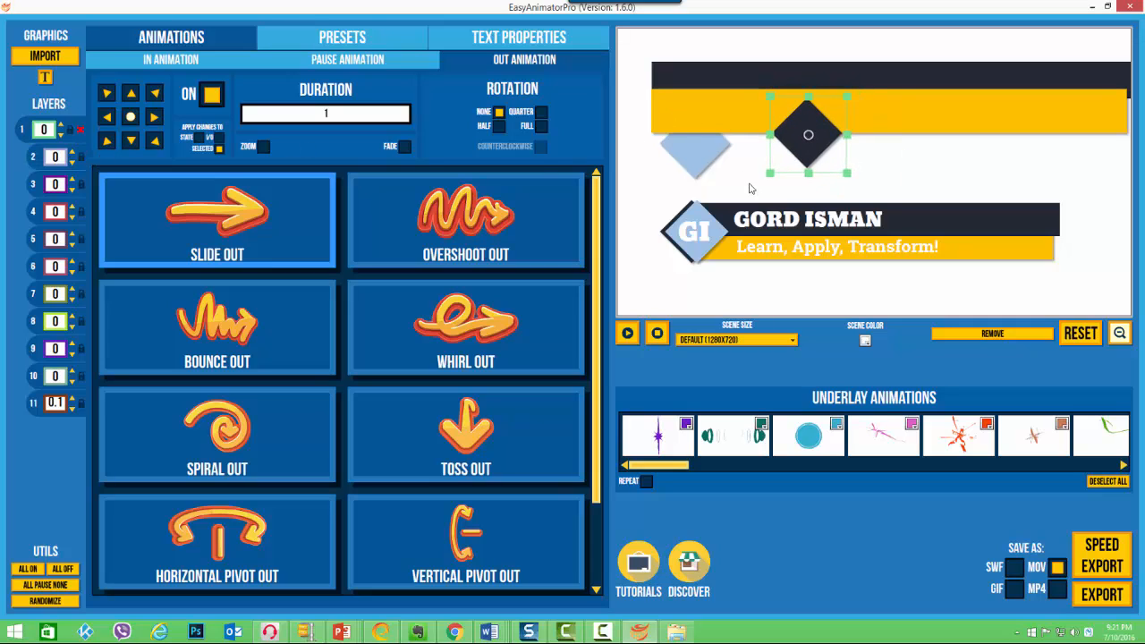
Select all four imported graphics together and remove them from the scene, keeping the original lower third
{"action": "left_click", "coordinate": [892, 171]}
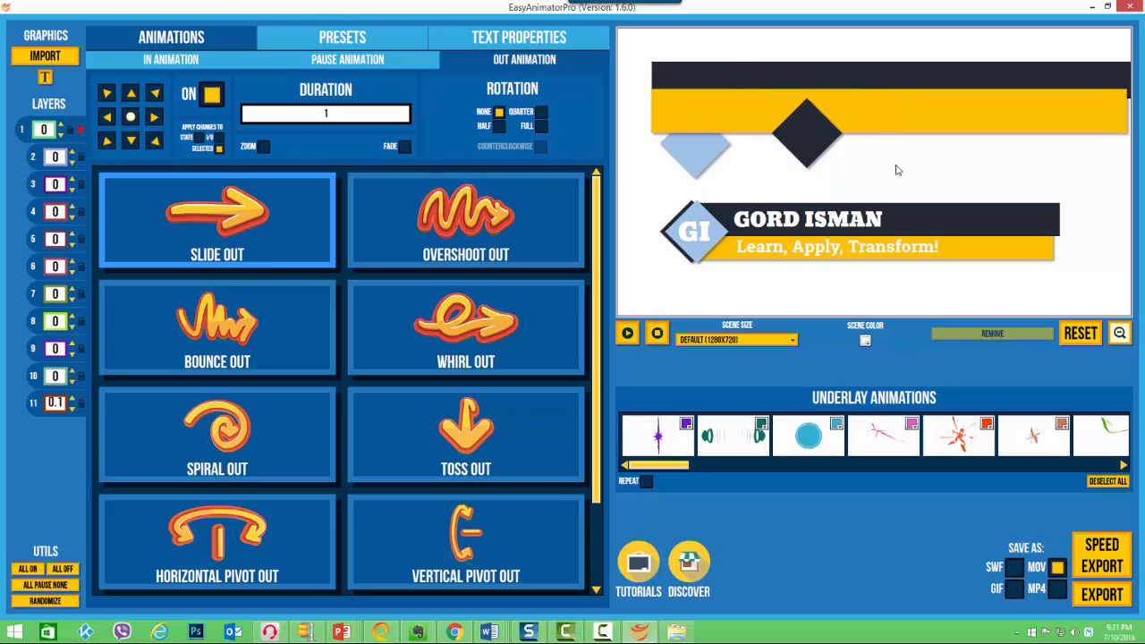
{"action": "left_click_drag", "start_coordinate": [982, 177], "coordinate": [650, 57]}
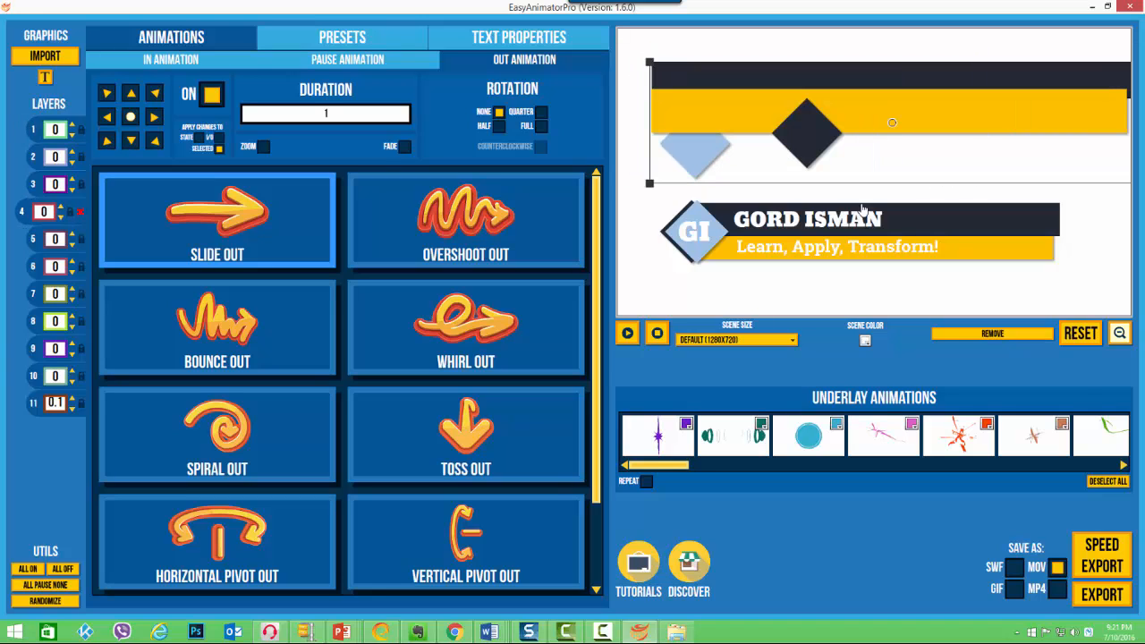
{"action": "left_click", "coordinate": [976, 339]}
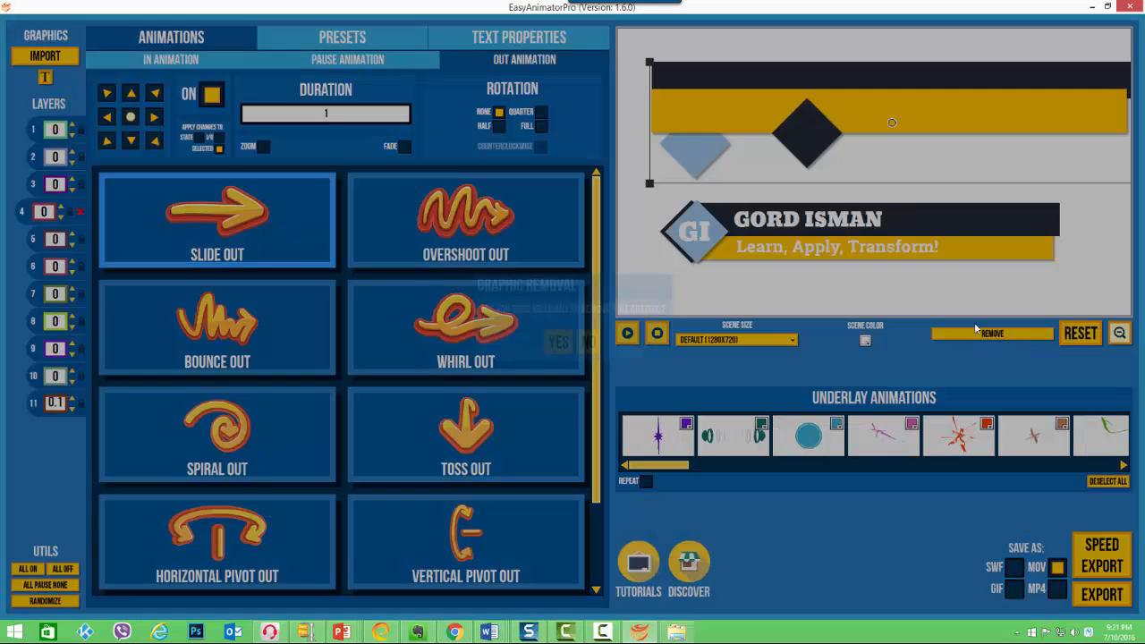
{"action": "left_click", "coordinate": [559, 344]}
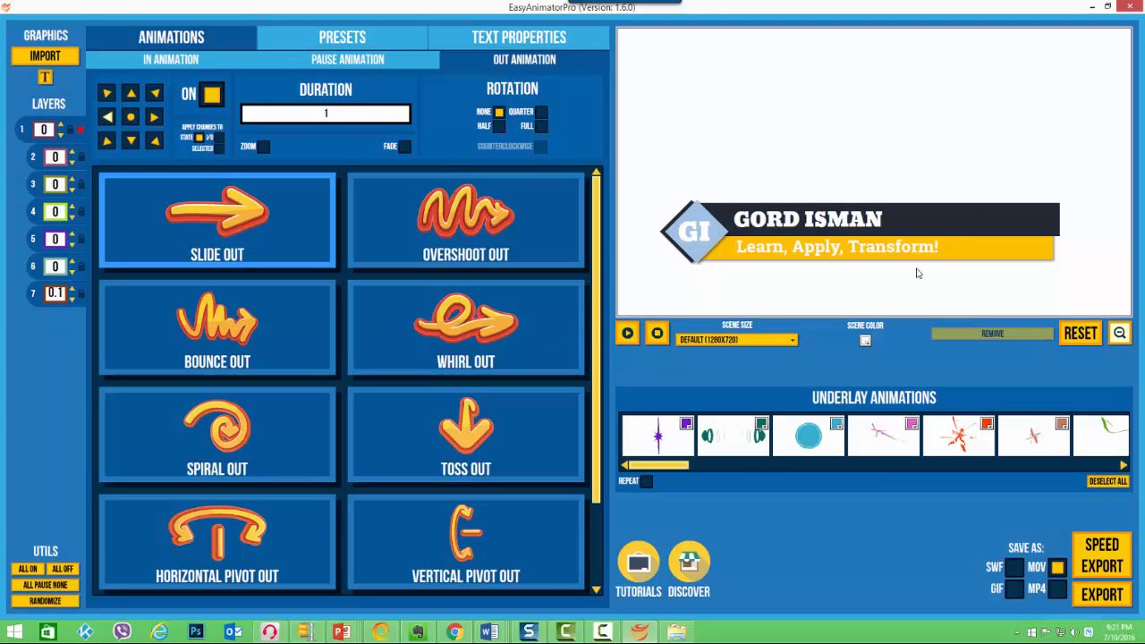
Examine the layering order of the lower third from the initials on layer 1 to the orange bar on layer 7
{"action": "left_click", "coordinate": [739, 234]}
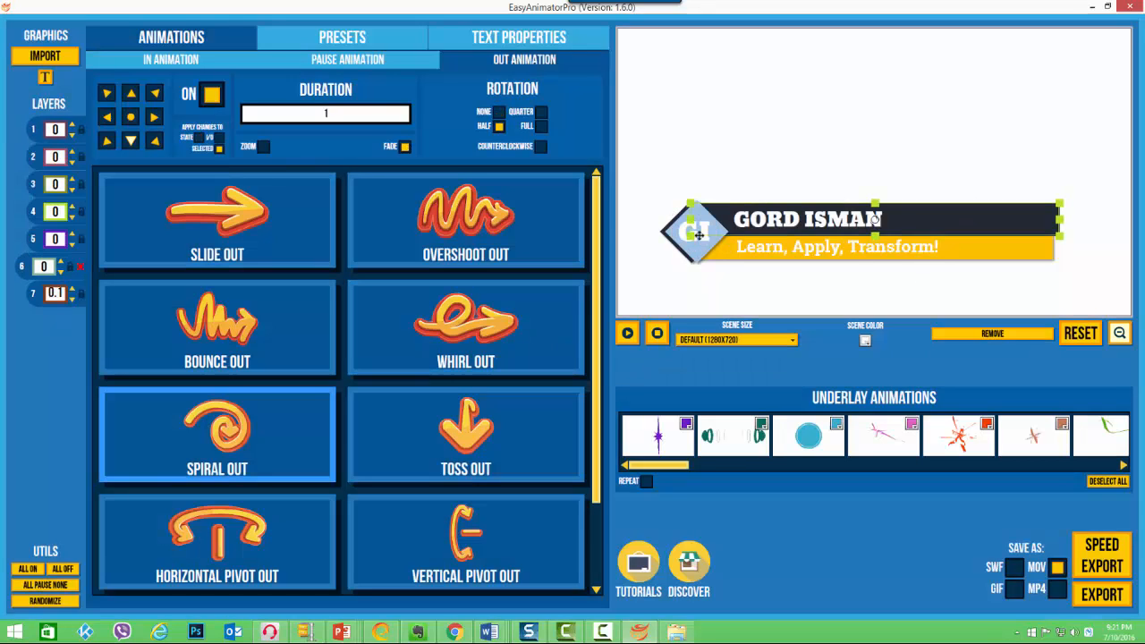
{"action": "left_click", "coordinate": [32, 130]}
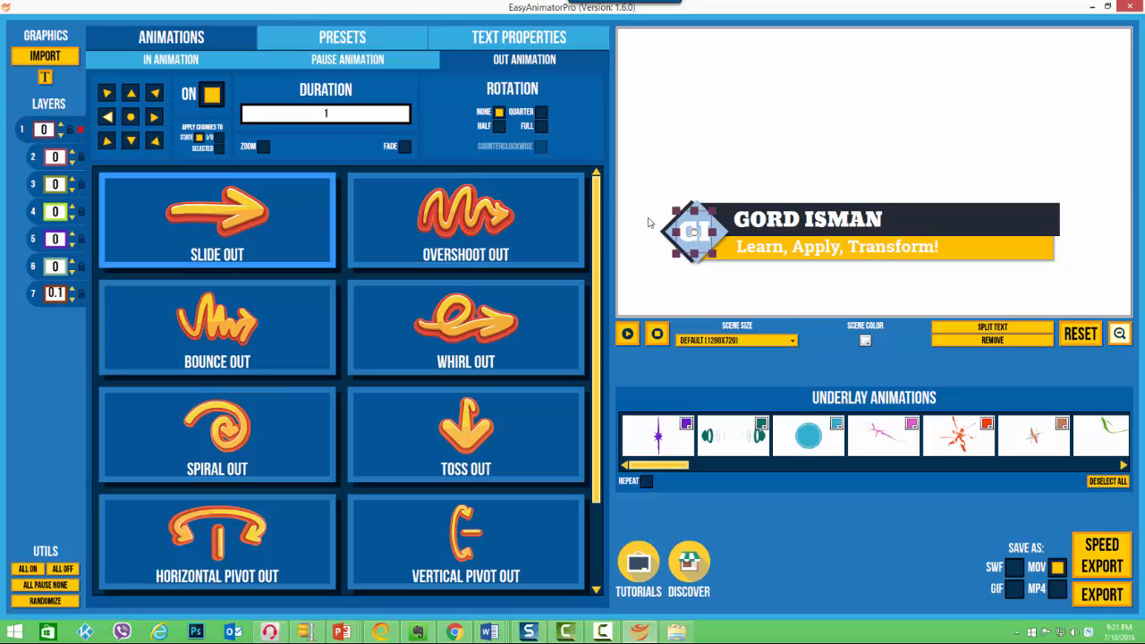
{"action": "left_click", "coordinate": [32, 157]}
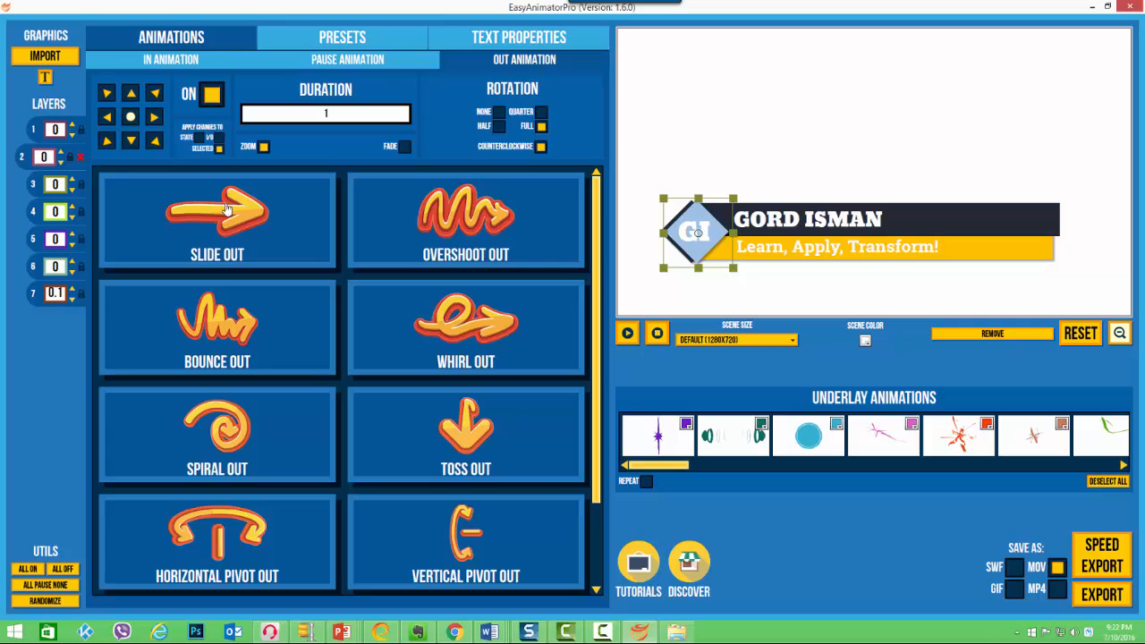
{"action": "left_click", "coordinate": [33, 185]}
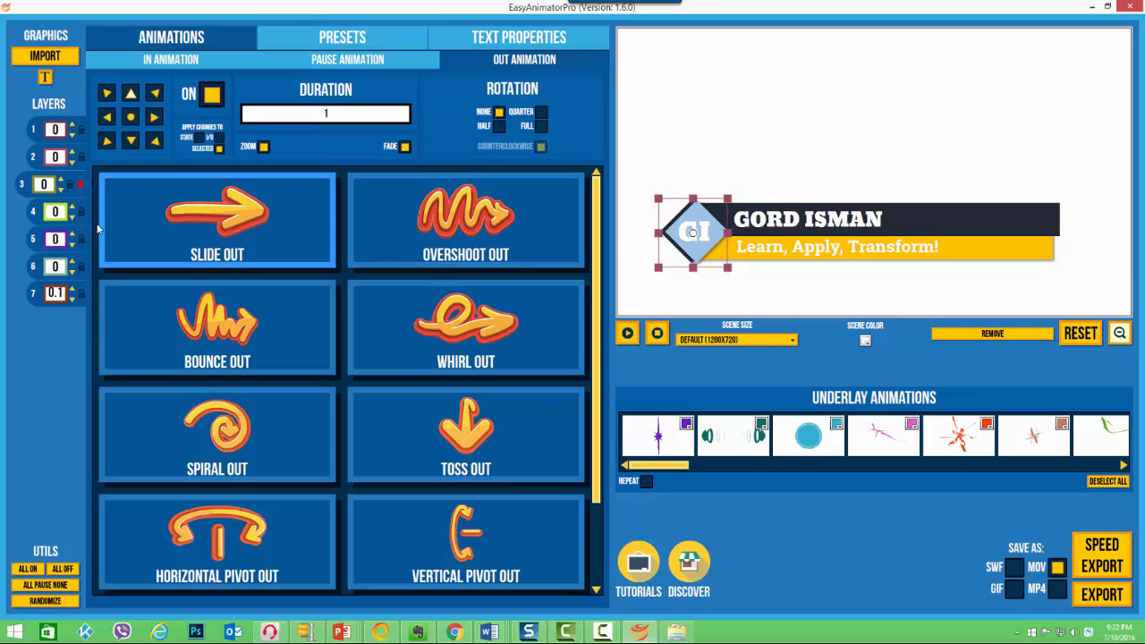
{"action": "left_click", "coordinate": [776, 222]}
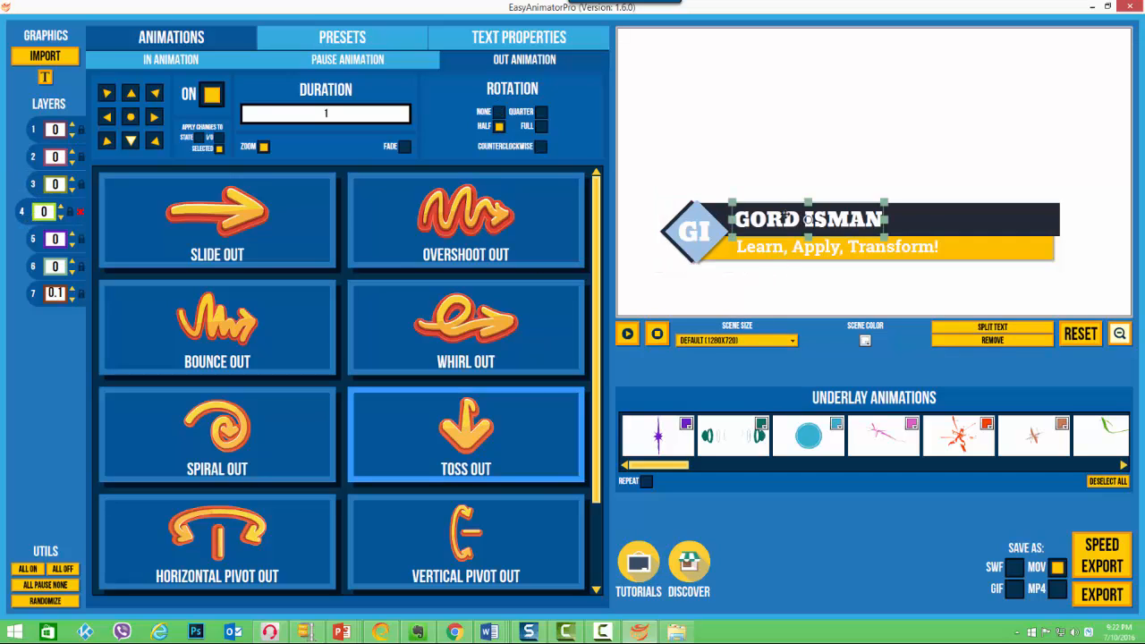
{"action": "left_click", "coordinate": [34, 240]}
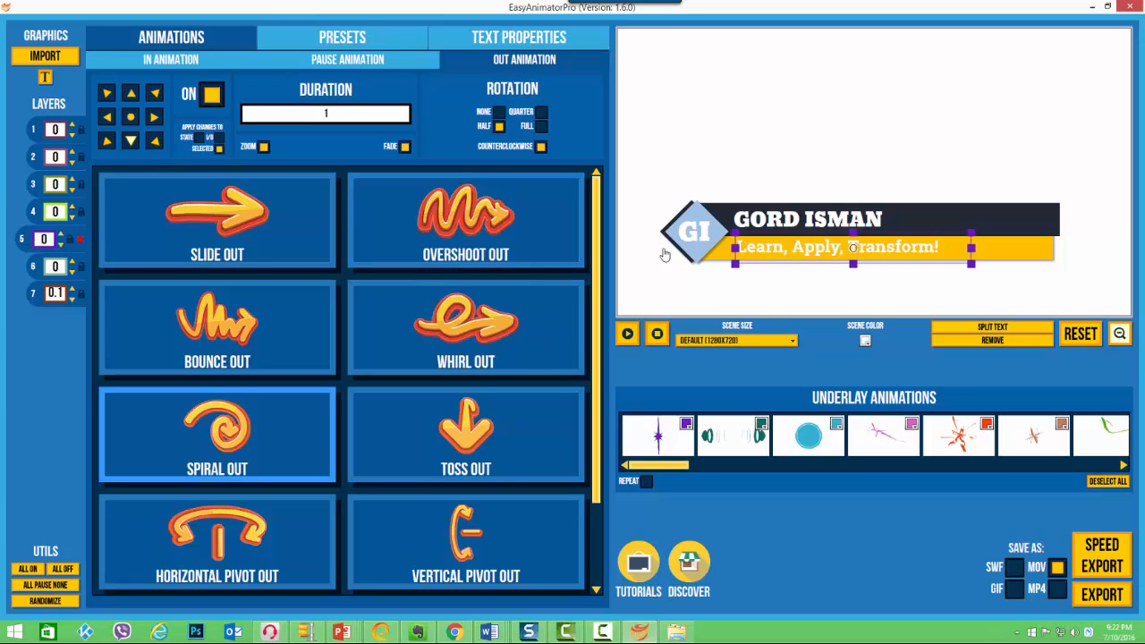
{"action": "left_click", "coordinate": [34, 268]}
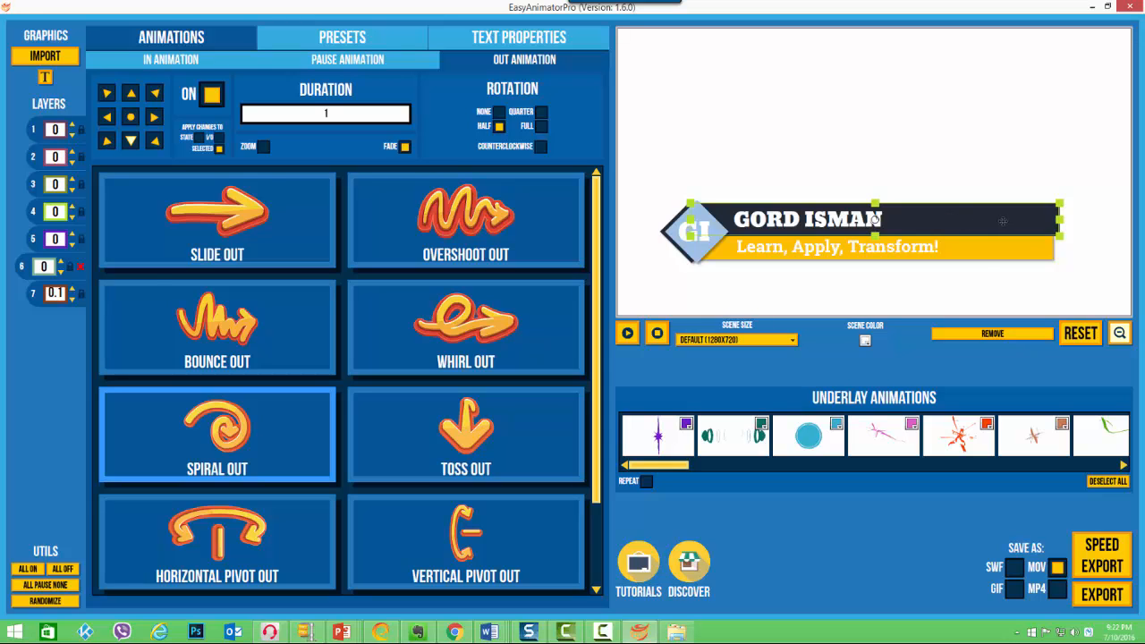
{"action": "left_click", "coordinate": [34, 294]}
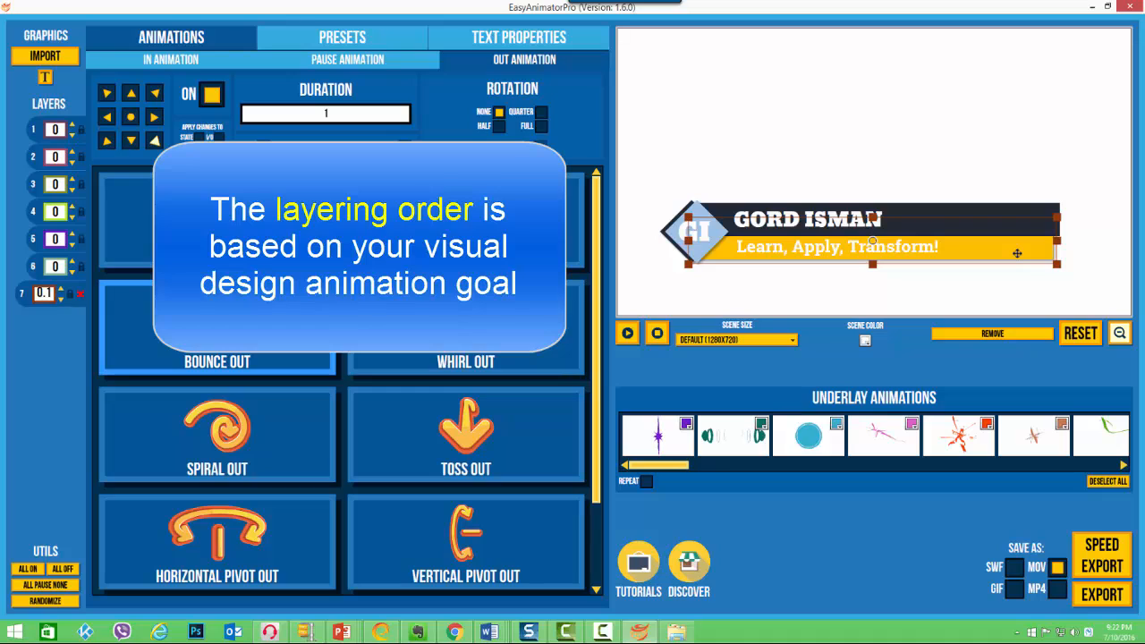
{"action": "left_click", "coordinate": [837, 290]}
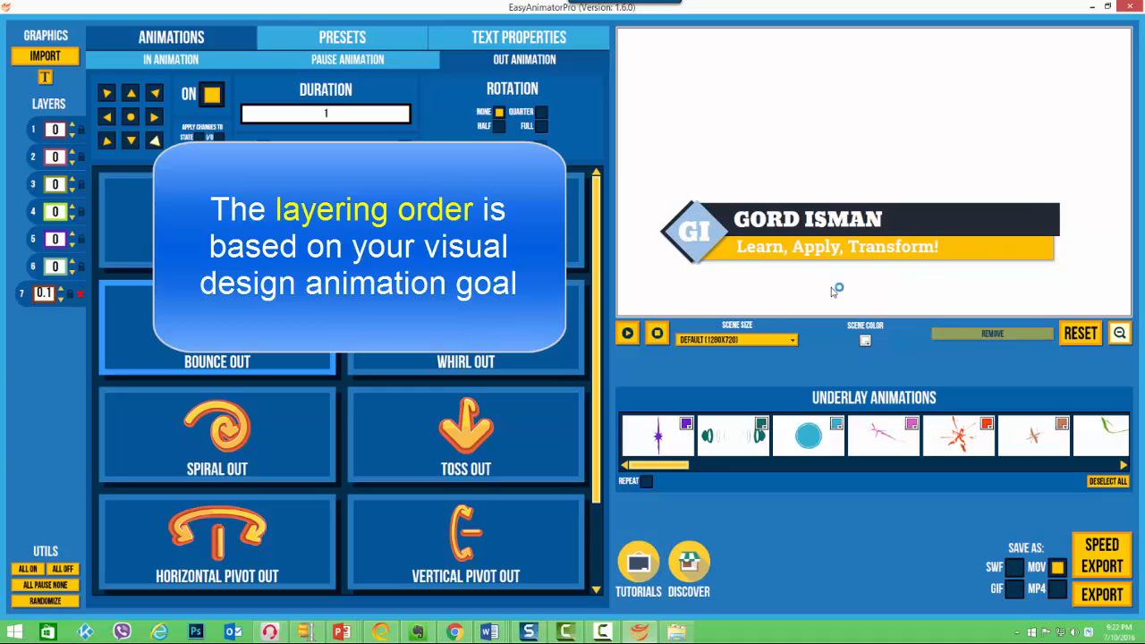
Move the initials below the badge and the blue diamond above the lower third, exposing and slightly shifting the black diamond underneath
{"action": "left_click", "coordinate": [692, 236]}
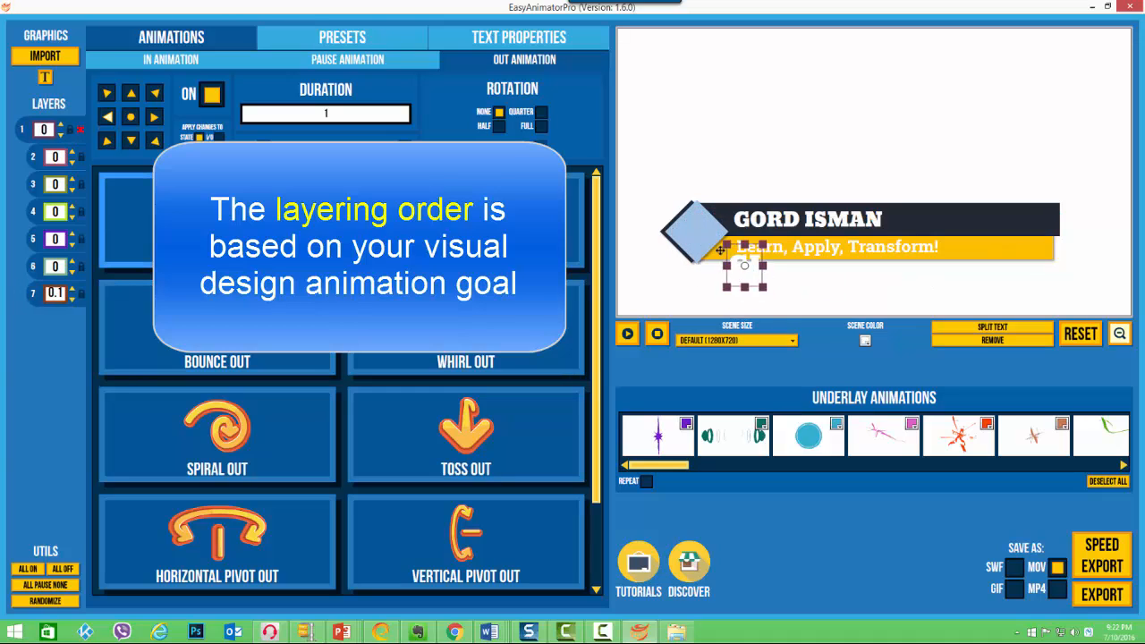
{"action": "left_click", "coordinate": [703, 251]}
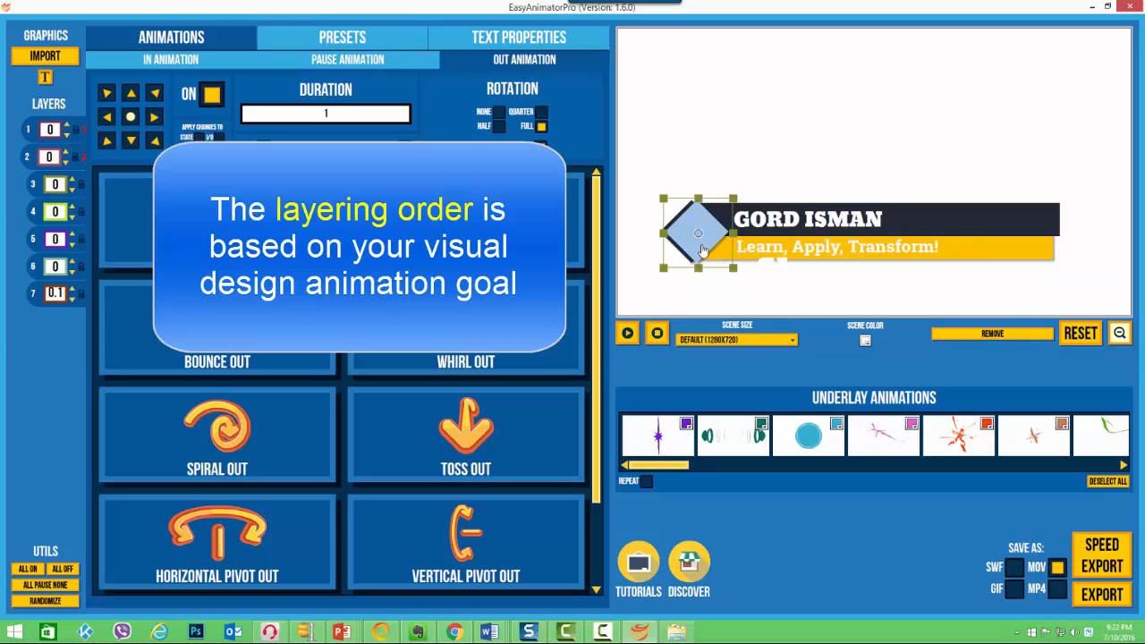
{"action": "left_click_drag", "start_coordinate": [703, 251], "coordinate": [765, 158]}
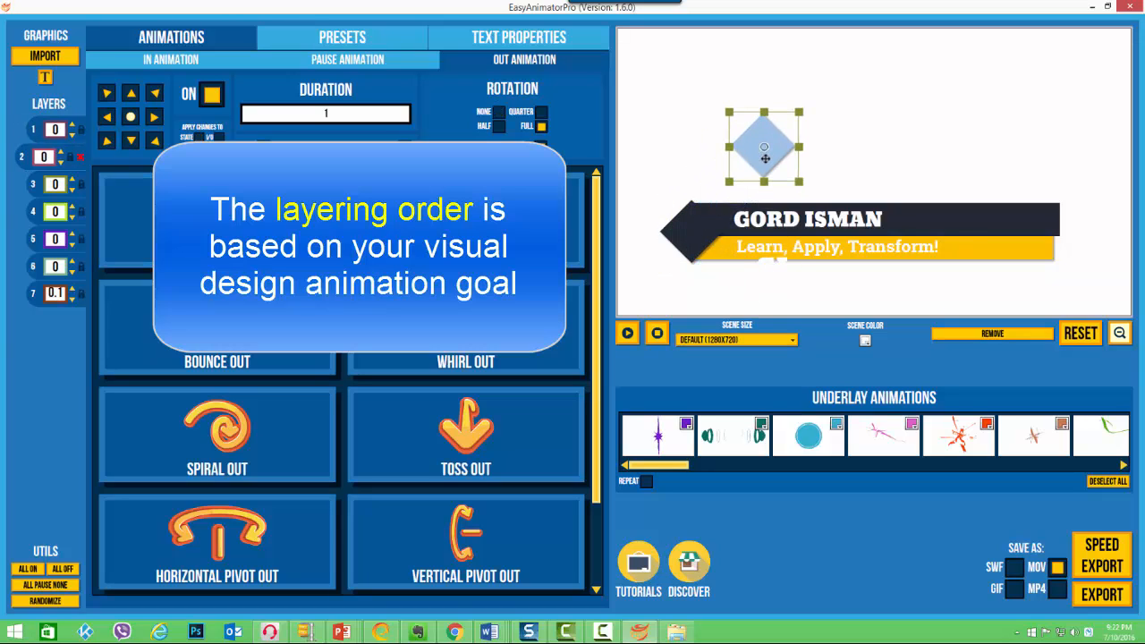
{"action": "left_click", "coordinate": [697, 240]}
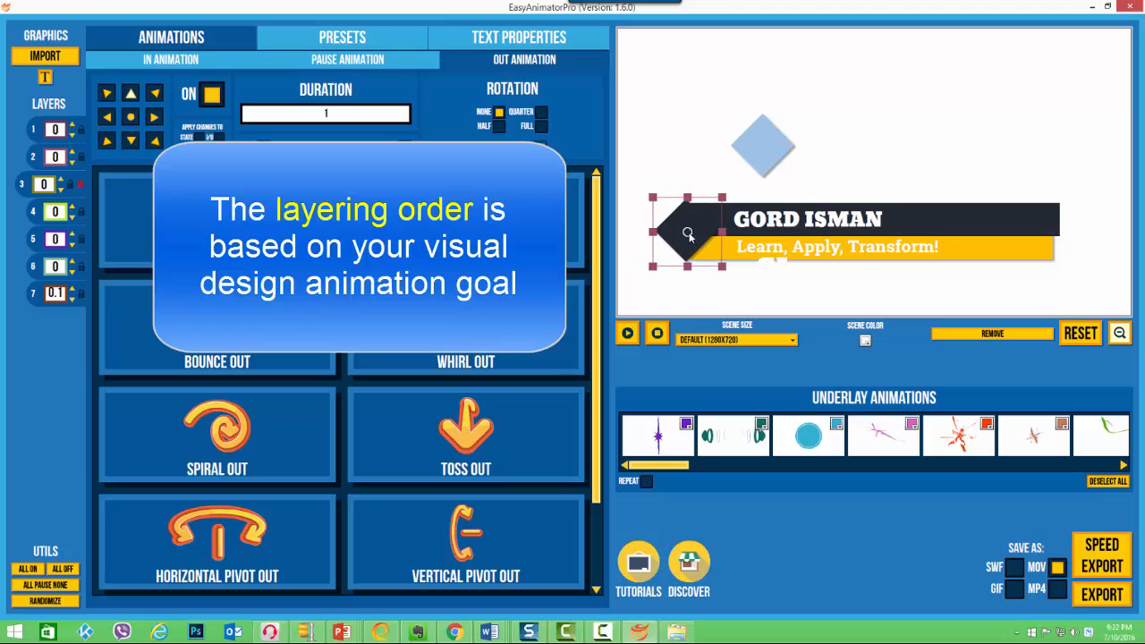
Reassemble the badge by placing the blue diamond back over the black diamond and the initials on top
{"action": "left_click", "coordinate": [754, 167]}
{"action": "left_click_drag", "start_coordinate": [756, 161], "coordinate": [684, 244]}
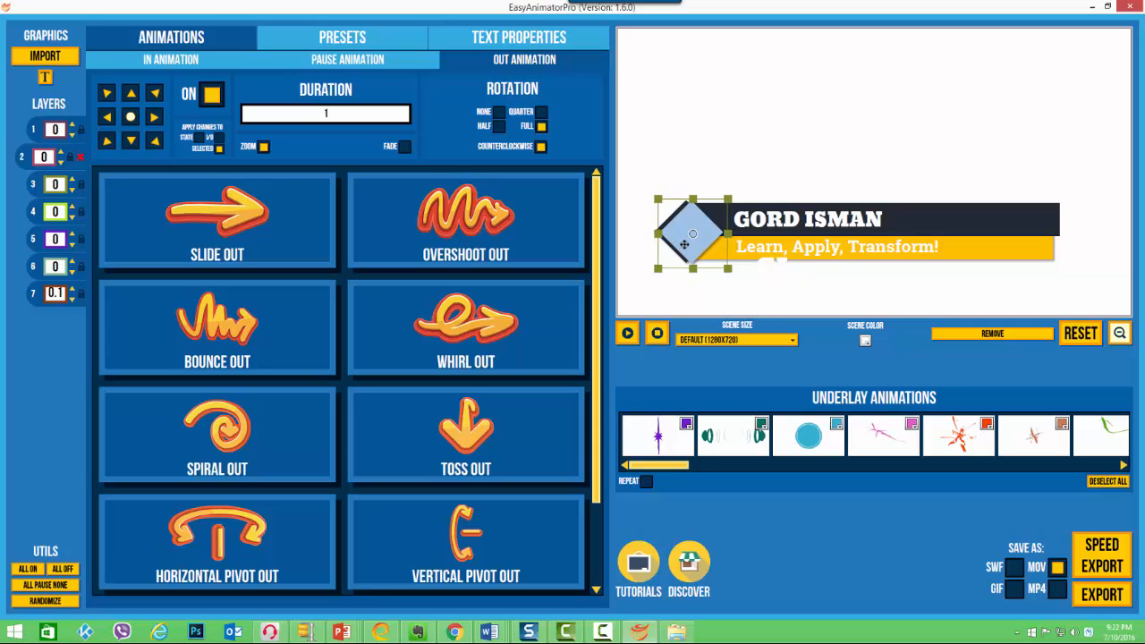
{"action": "left_click", "coordinate": [769, 268]}
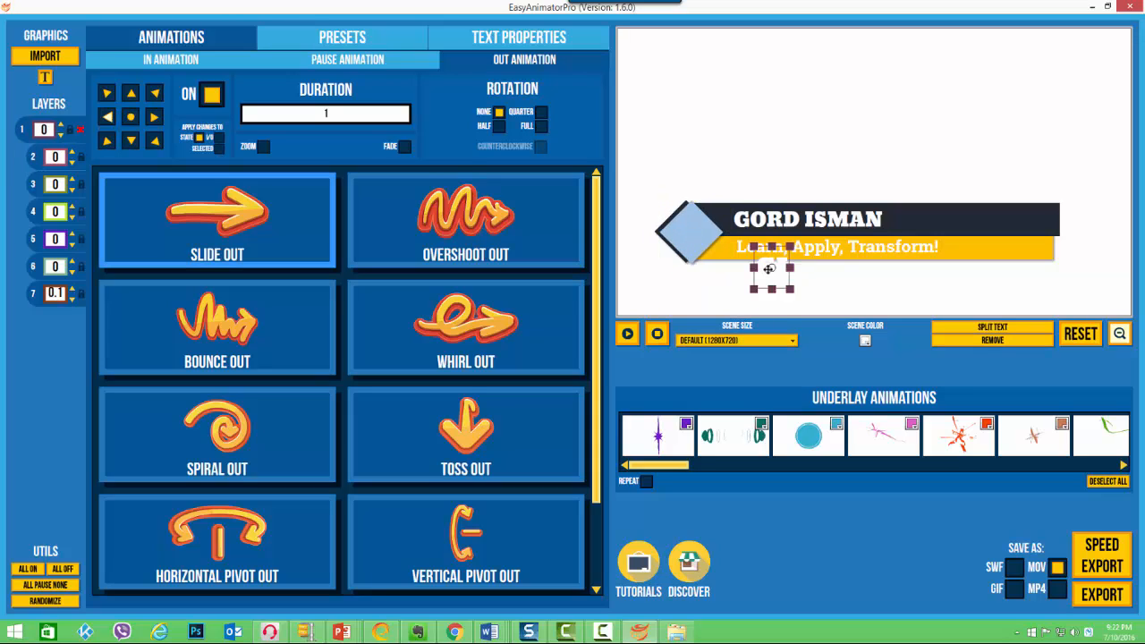
{"action": "left_click_drag", "start_coordinate": [763, 267], "coordinate": [686, 232]}
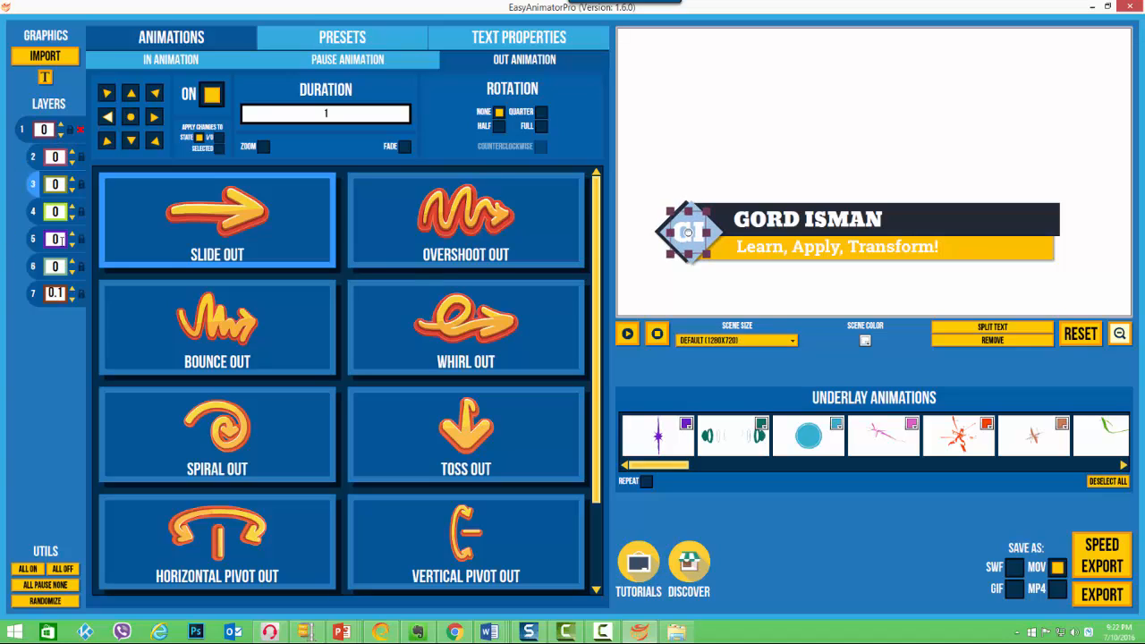
{"action": "left_click", "coordinate": [838, 250]}
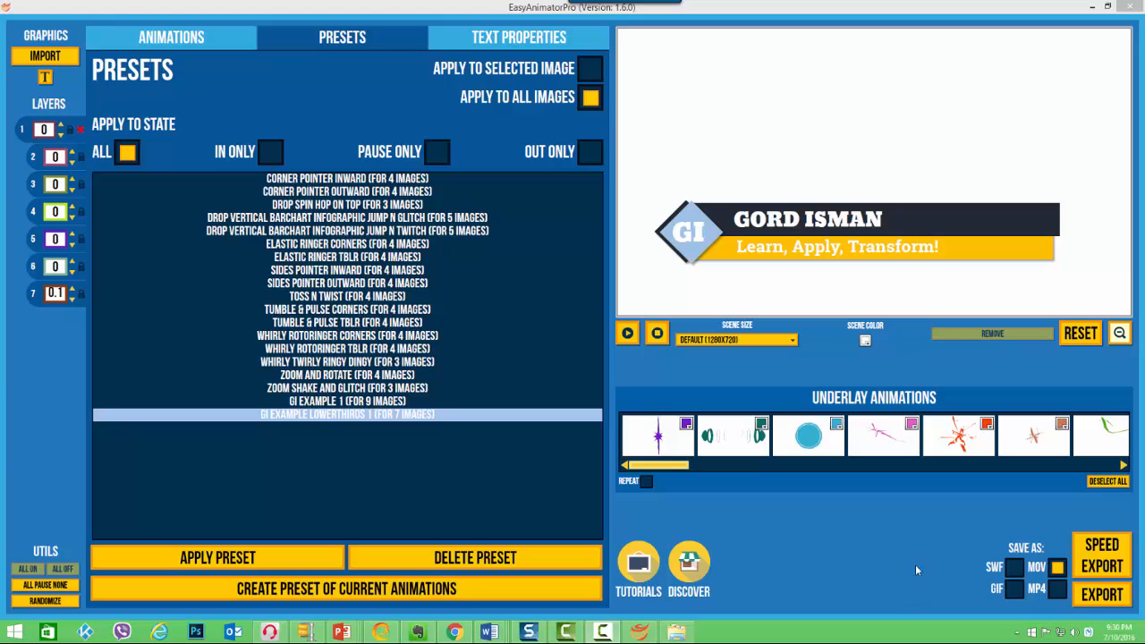
Preview the lower third's full animation and randomize the animations of all layers
{"action": "left_click", "coordinate": [627, 332]}
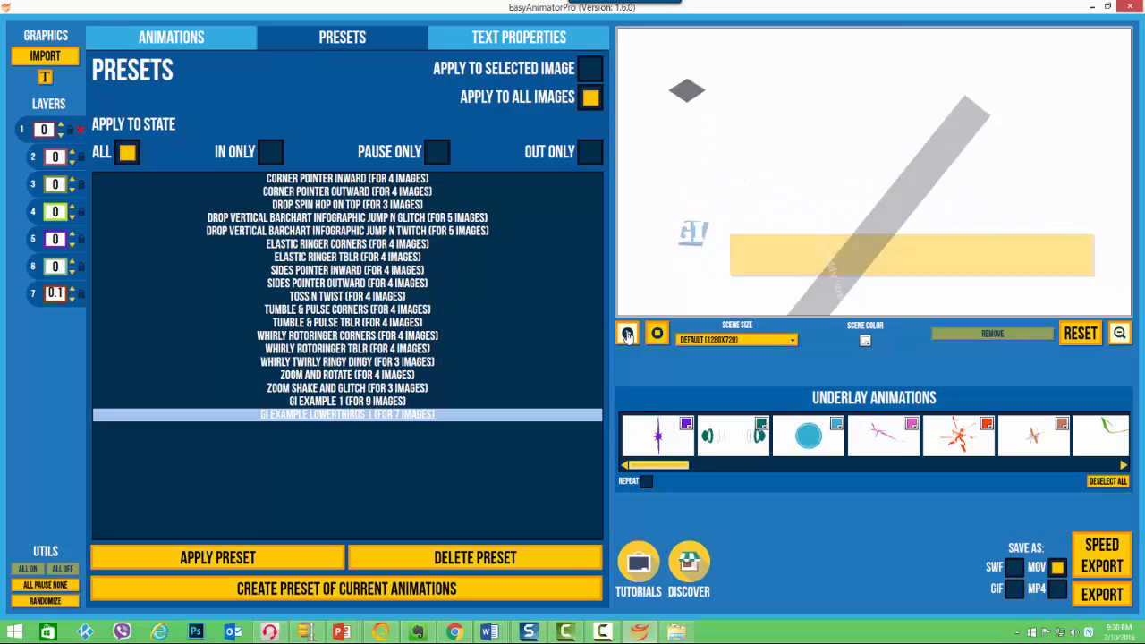
{"action": "left_click", "coordinate": [627, 334]}
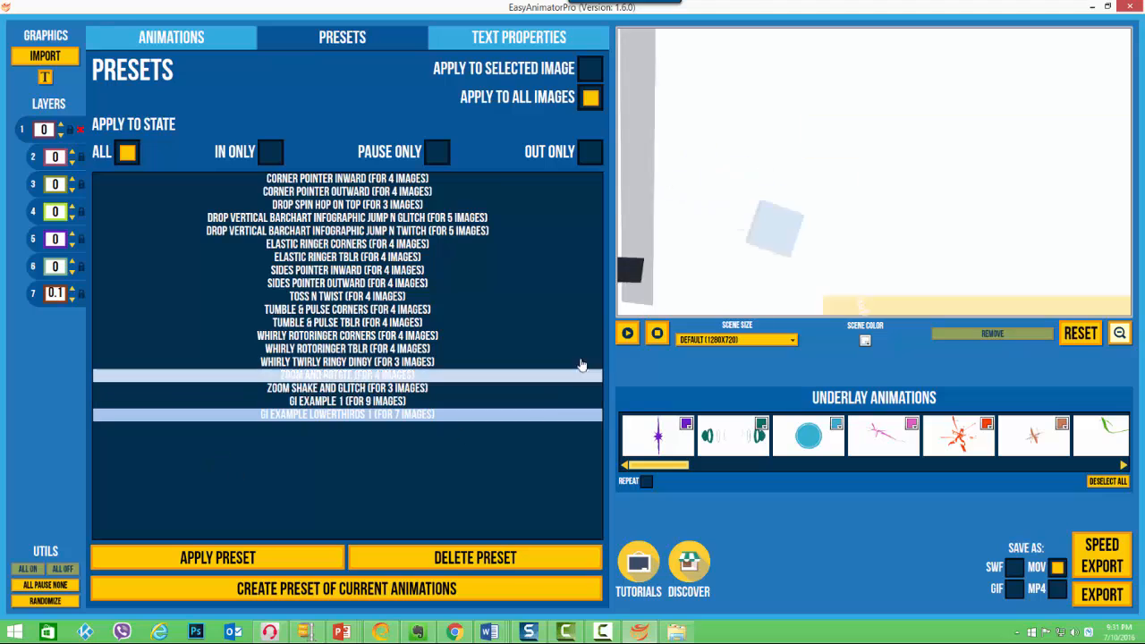
{"action": "left_click", "coordinate": [45, 601]}
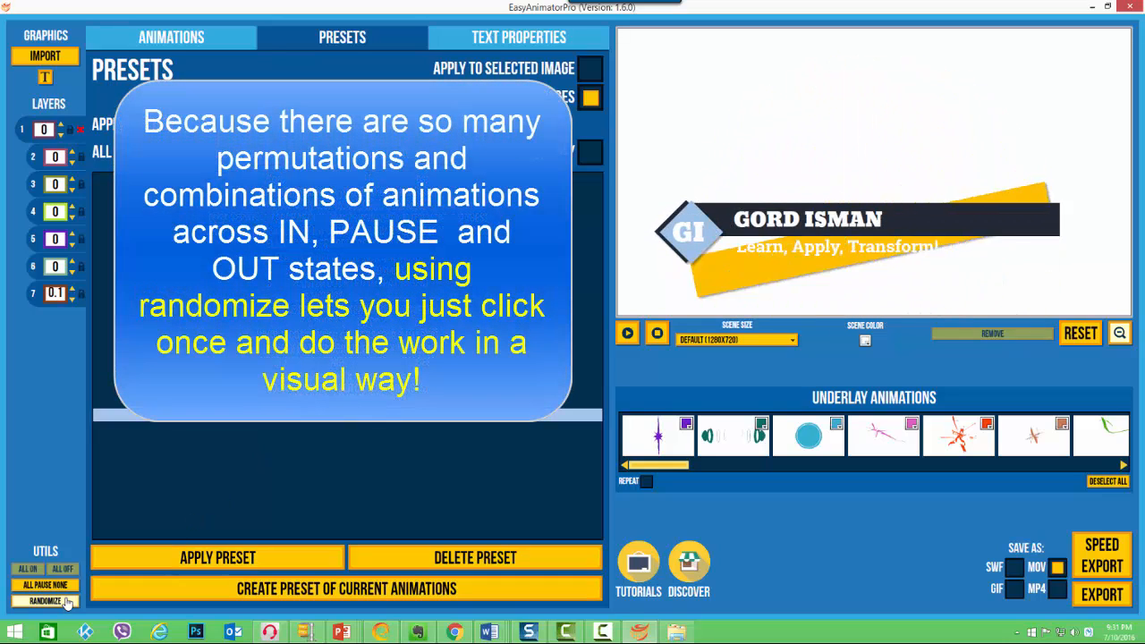
{"action": "left_click", "coordinate": [64, 602]}
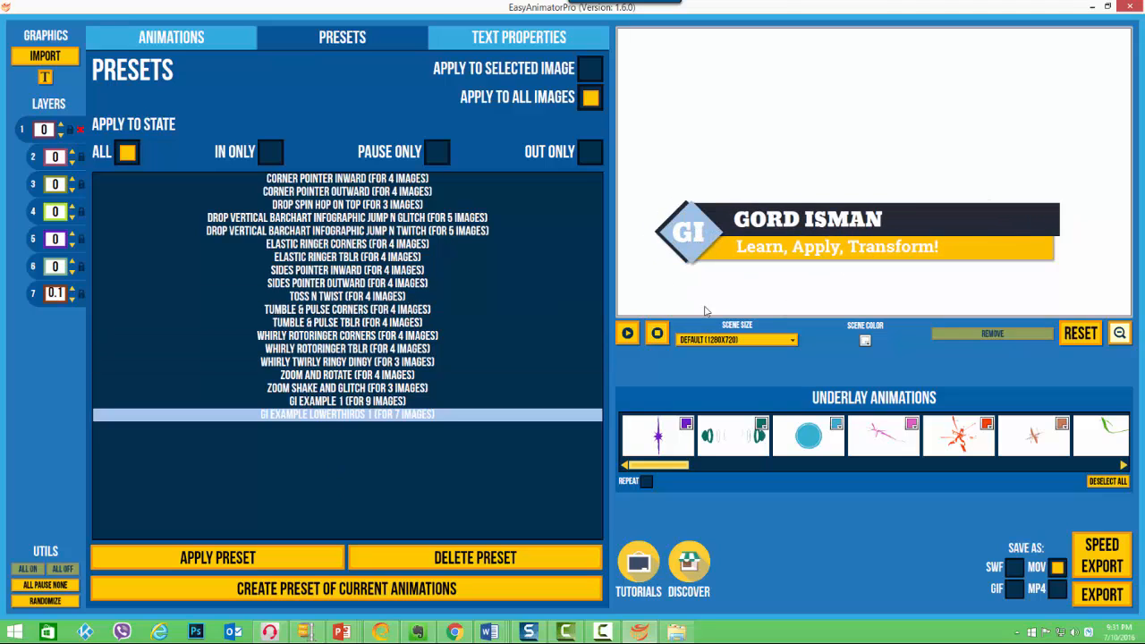
Set the pause animation to None for both the name text on layer 4 and the tagline on layer 5
{"action": "left_click", "coordinate": [848, 224]}
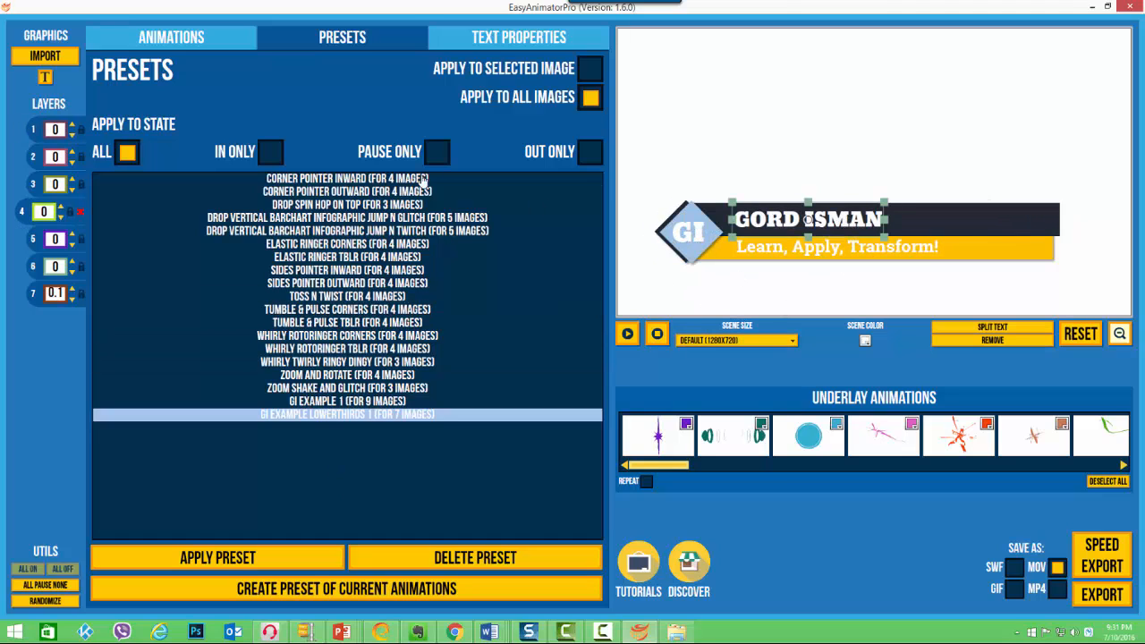
{"action": "left_click", "coordinate": [179, 41]}
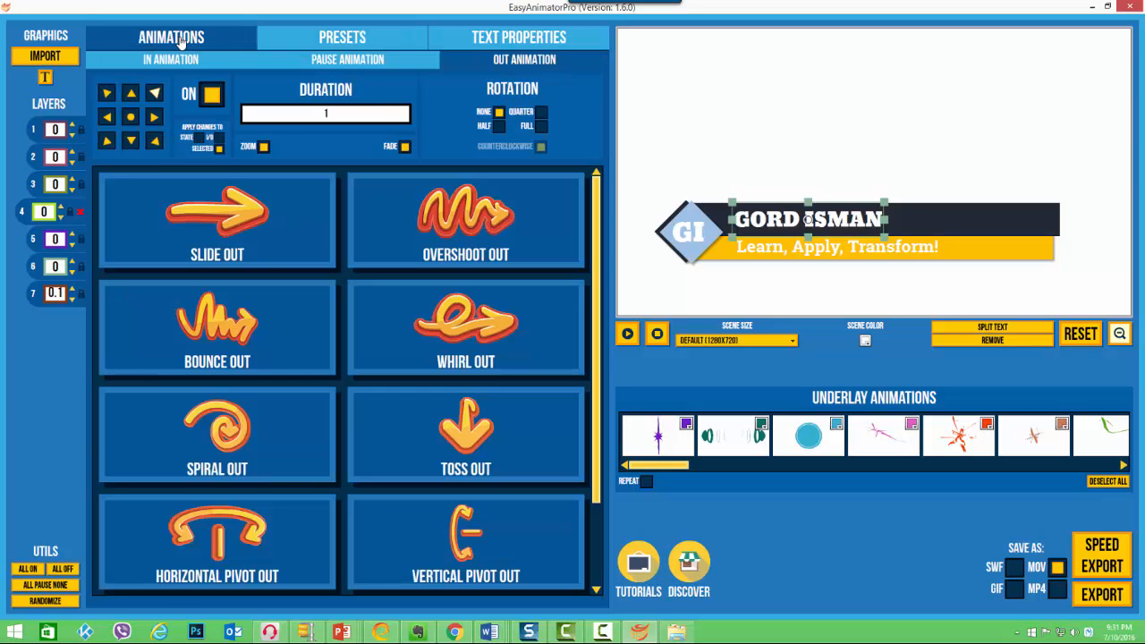
{"action": "left_click", "coordinate": [347, 59]}
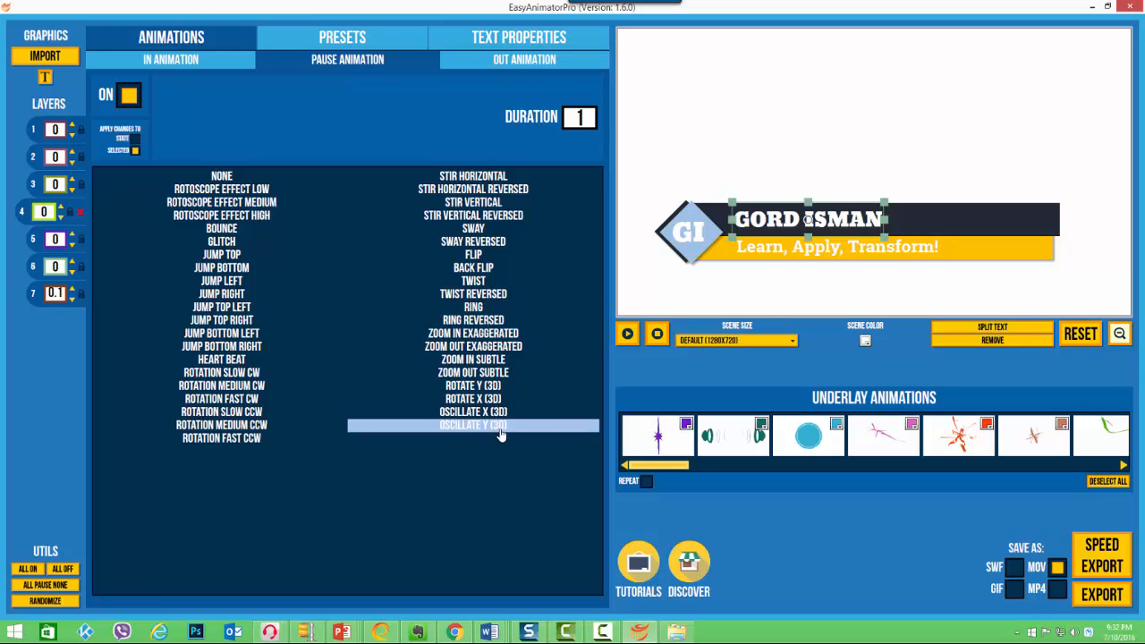
{"action": "left_click", "coordinate": [224, 176]}
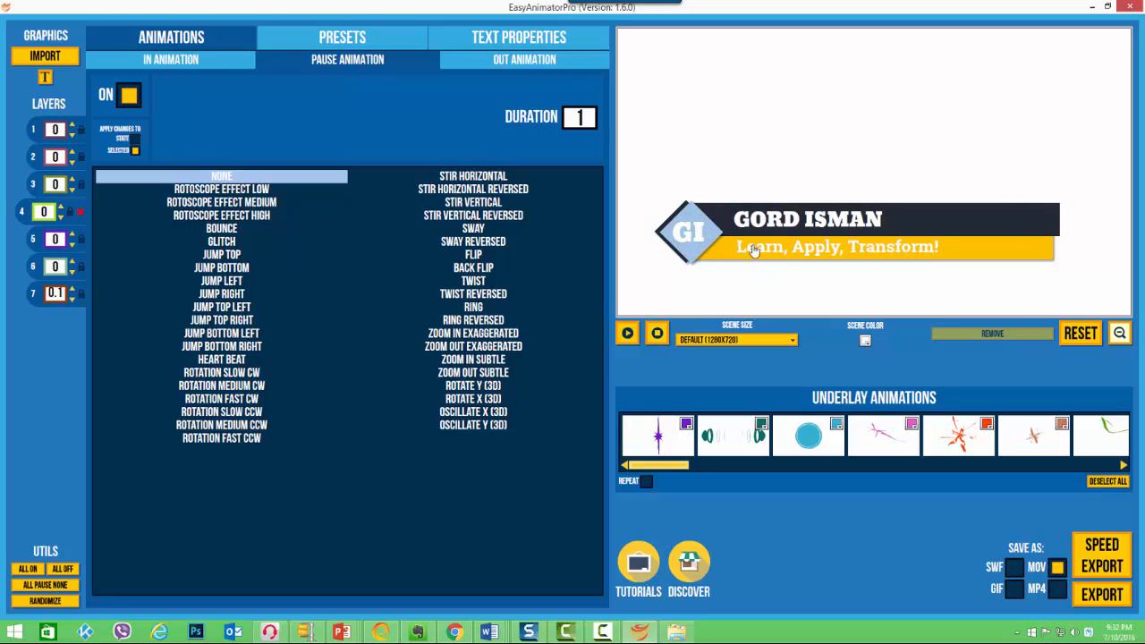
{"action": "left_click", "coordinate": [861, 252]}
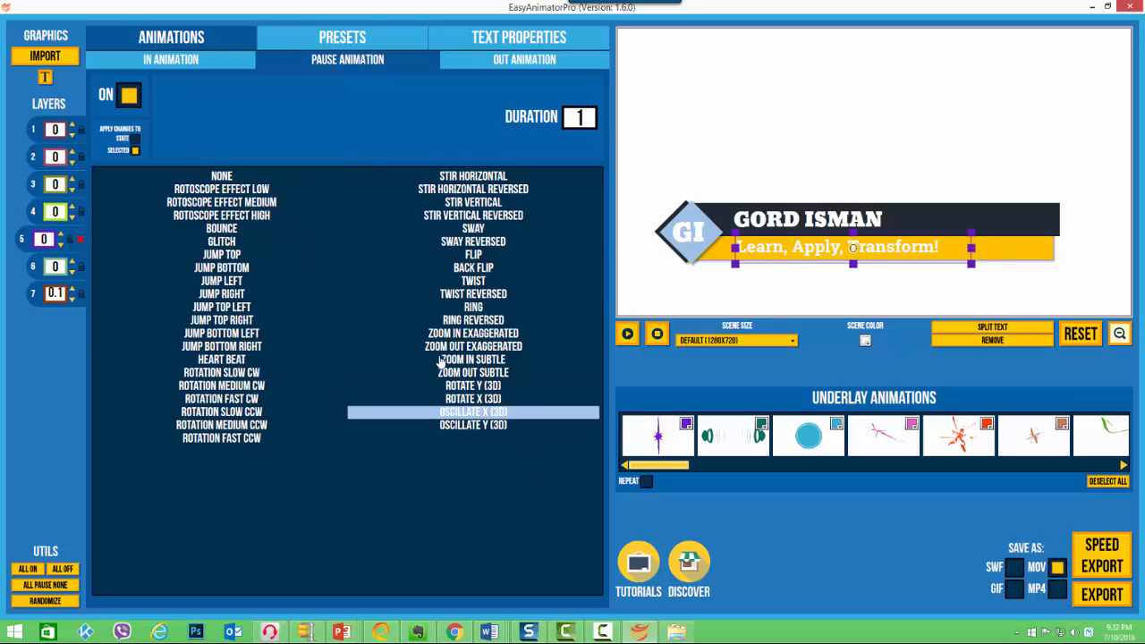
{"action": "left_click", "coordinate": [268, 177]}
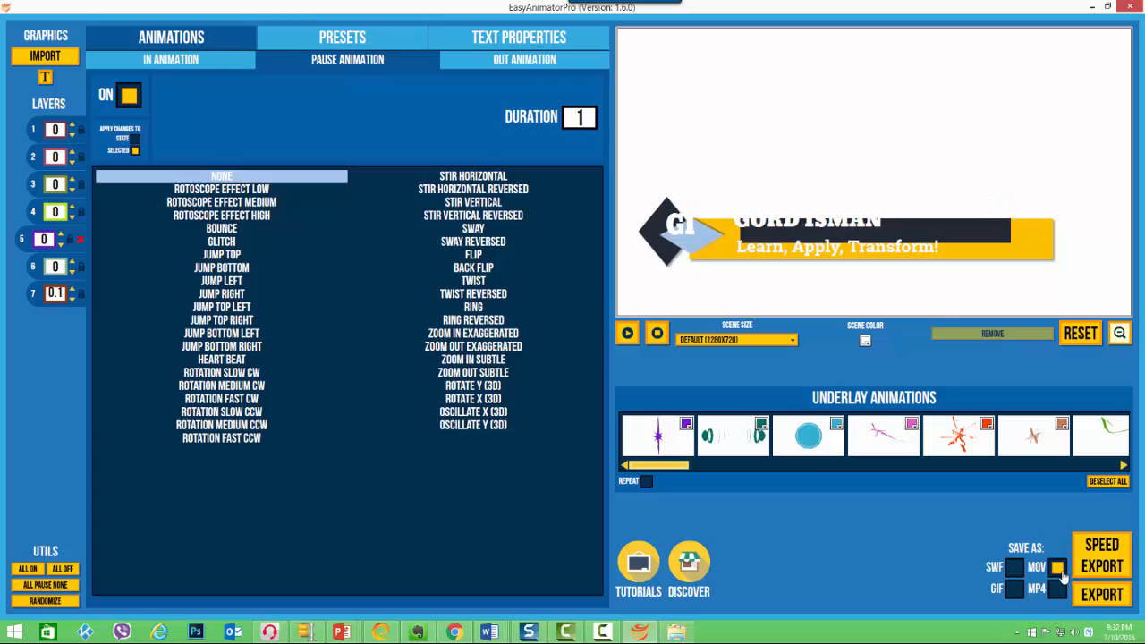
Export the lower third as MOV and open the "animation - lower thirds v3" video from the Lower Thirds Example folder
{"action": "left_click", "coordinate": [1101, 598]}
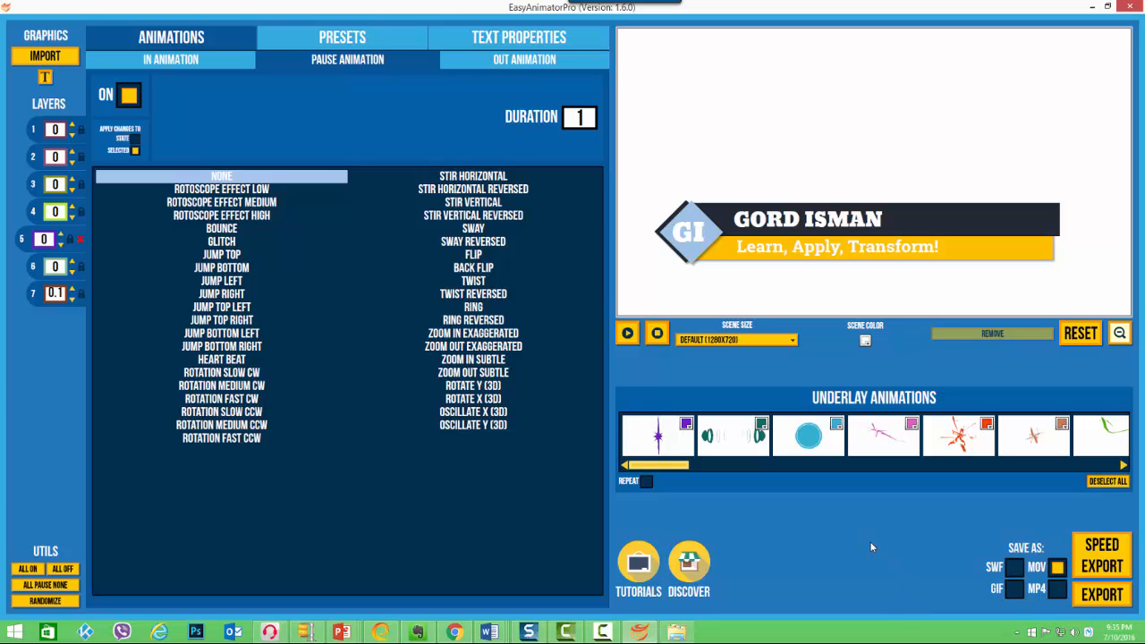
{"action": "left_click", "coordinate": [682, 633]}
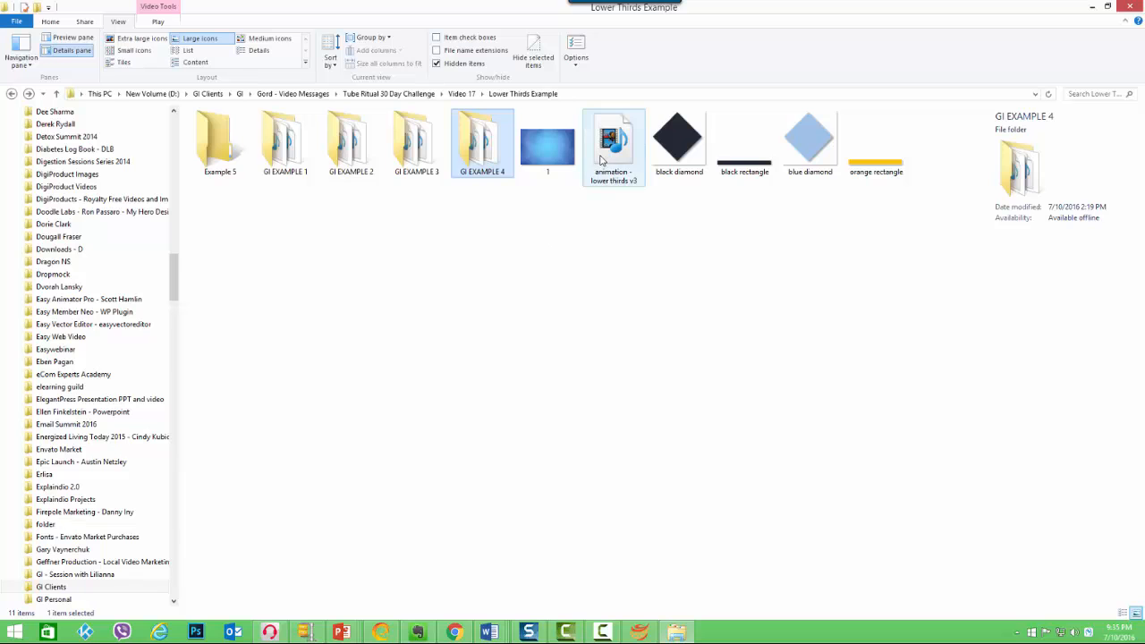
{"action": "double_click", "coordinate": [614, 154]}
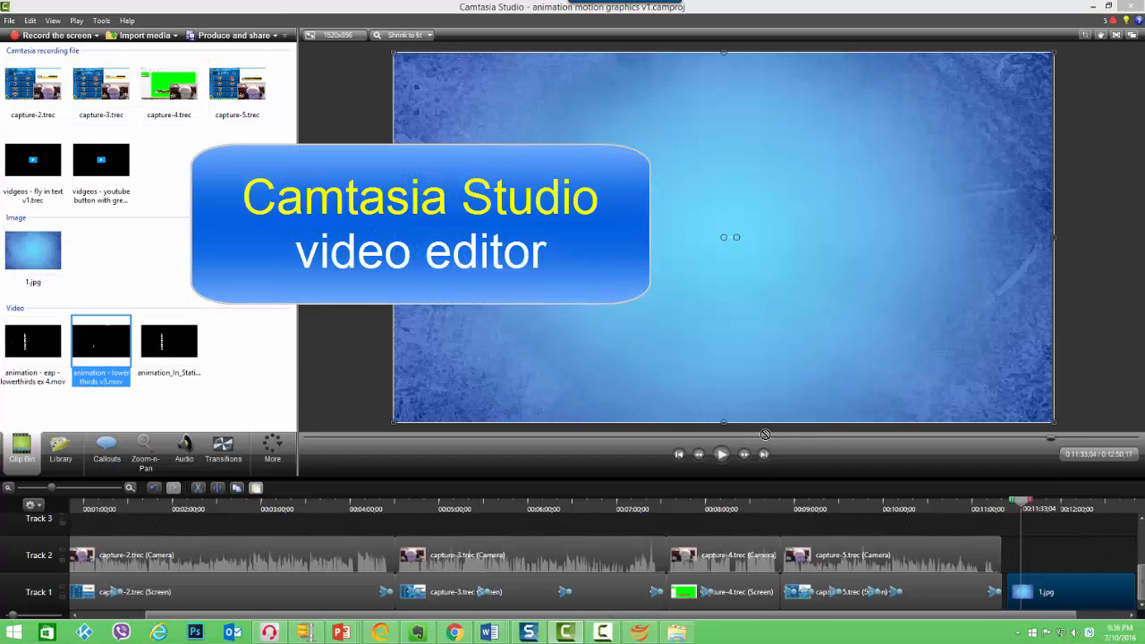
In Camtasia Studio, place the animation - lower thirds v3.mov clip on Track 2 above 1.jpg, starting at the playhead, and scrub into it
{"action": "left_click", "coordinate": [1037, 548]}
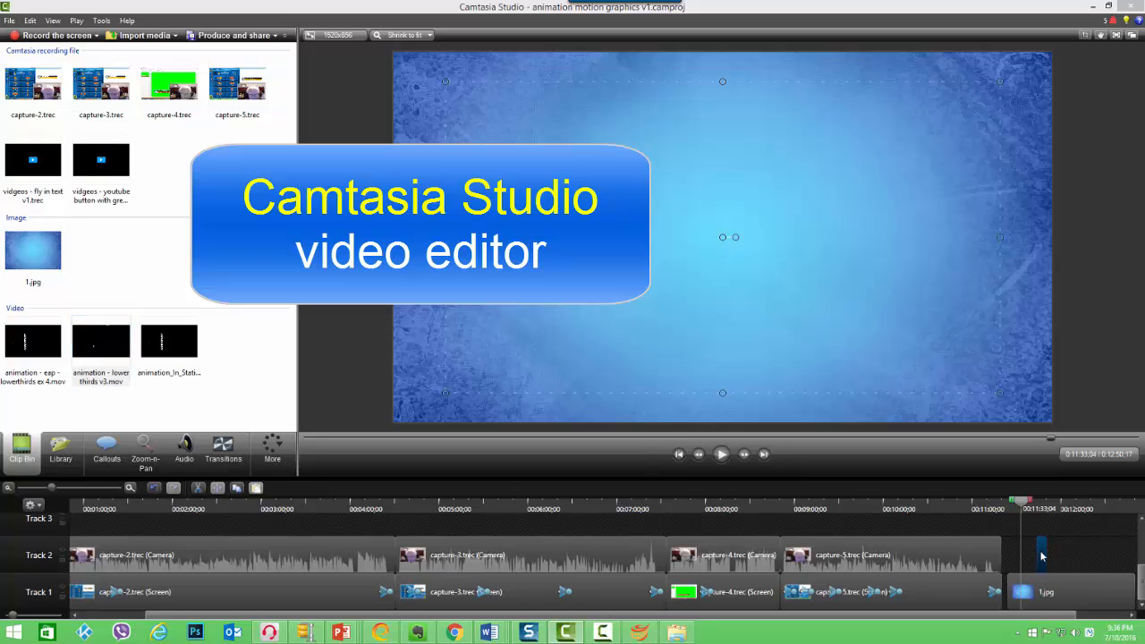
{"action": "left_click_drag", "start_coordinate": [1040, 556], "coordinate": [1027, 557]}
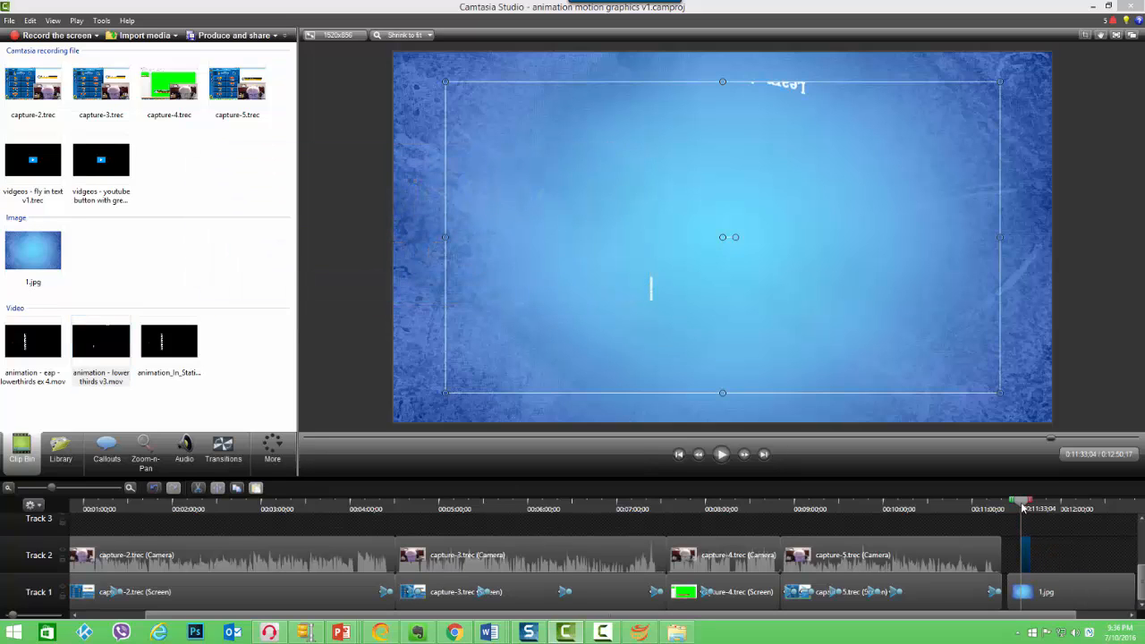
{"action": "left_click_drag", "start_coordinate": [1026, 506], "coordinate": [1026, 506]}
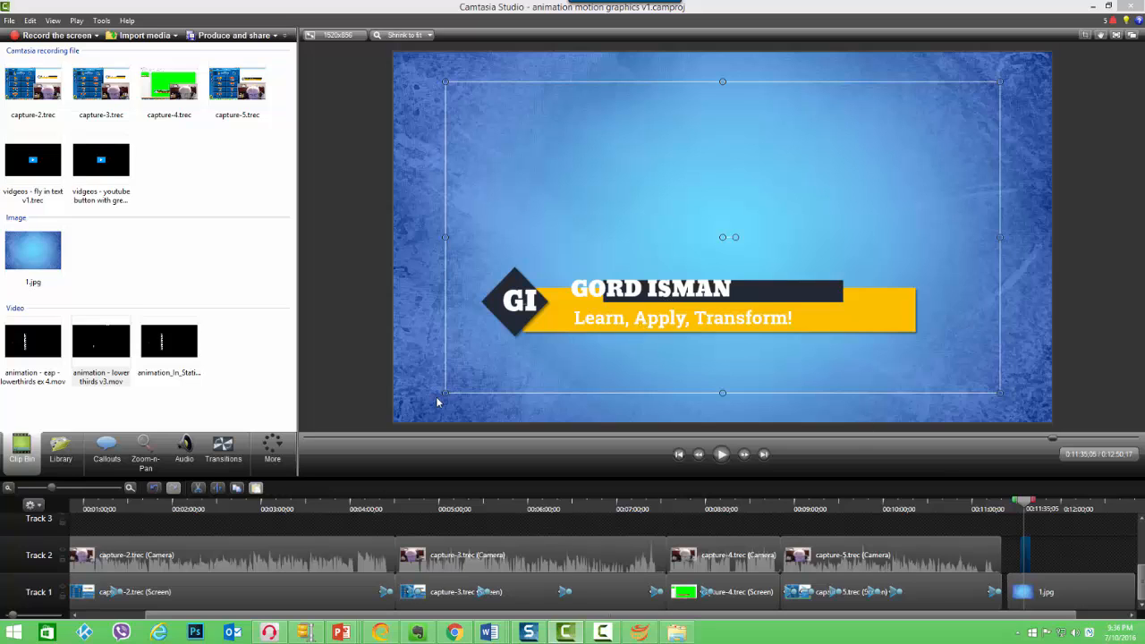
Shrink the lower third clip, fit it into the blue background's lower-left corner, and play it from its start
{"action": "left_click_drag", "start_coordinate": [590, 310], "coordinate": [539, 341]}
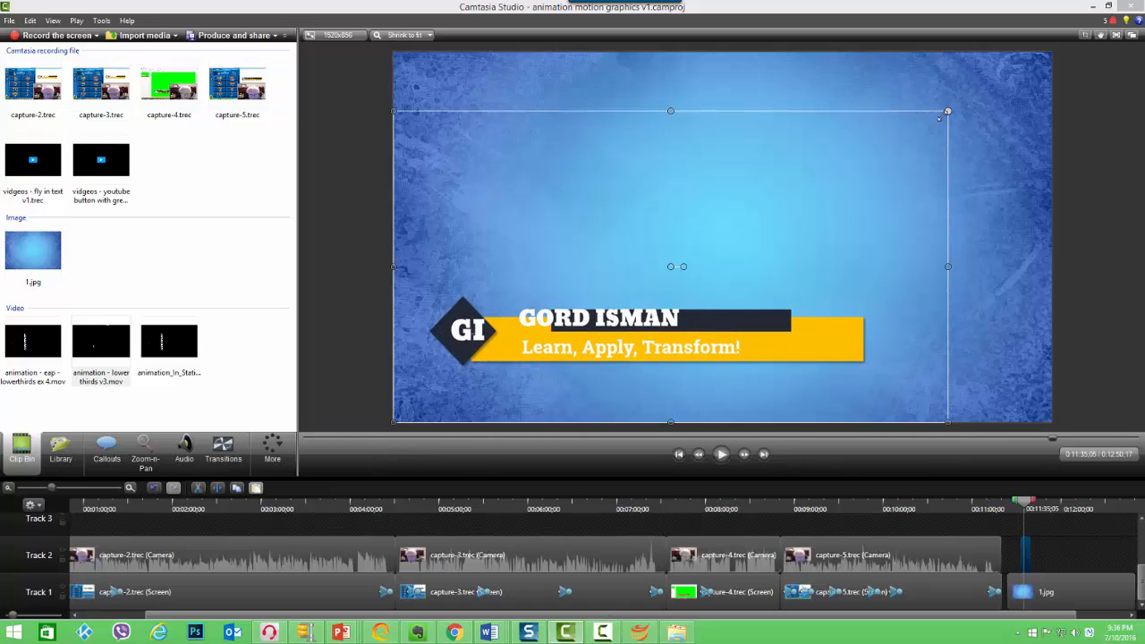
{"action": "left_click_drag", "start_coordinate": [945, 115], "coordinate": [898, 138]}
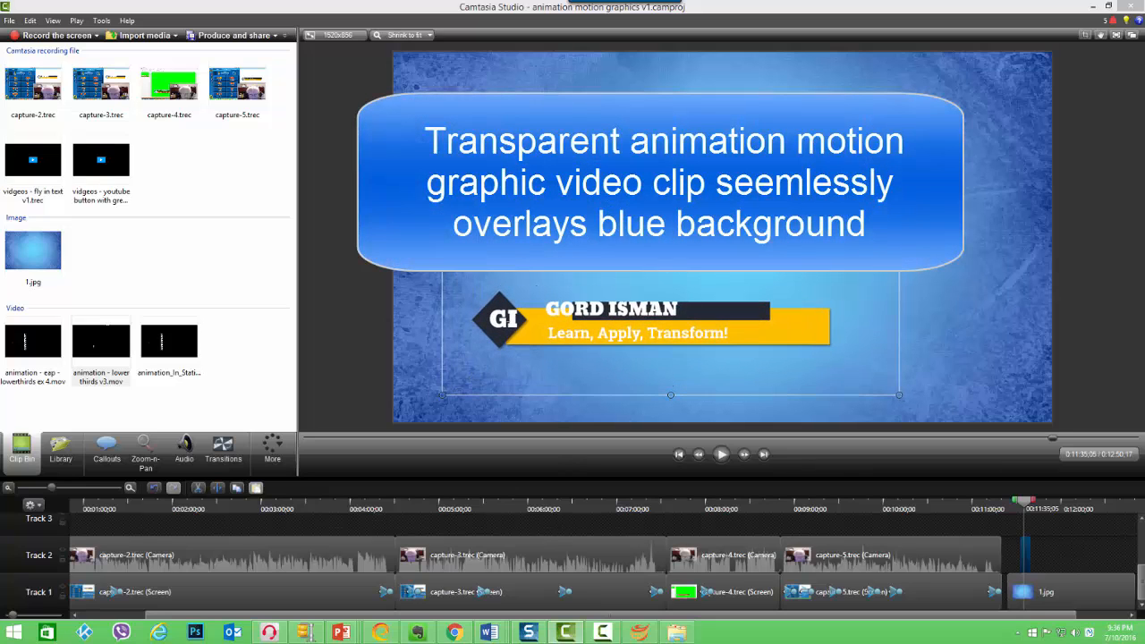
{"action": "left_click_drag", "start_coordinate": [843, 225], "coordinate": [794, 263]}
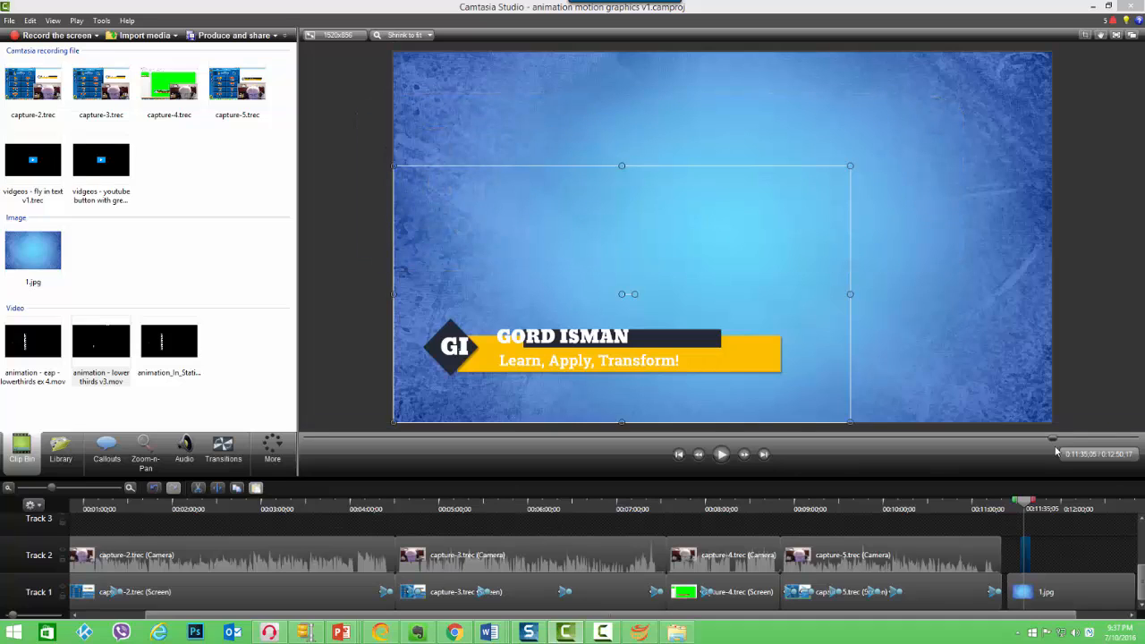
{"action": "left_click_drag", "start_coordinate": [1023, 506], "coordinate": [1017, 508]}
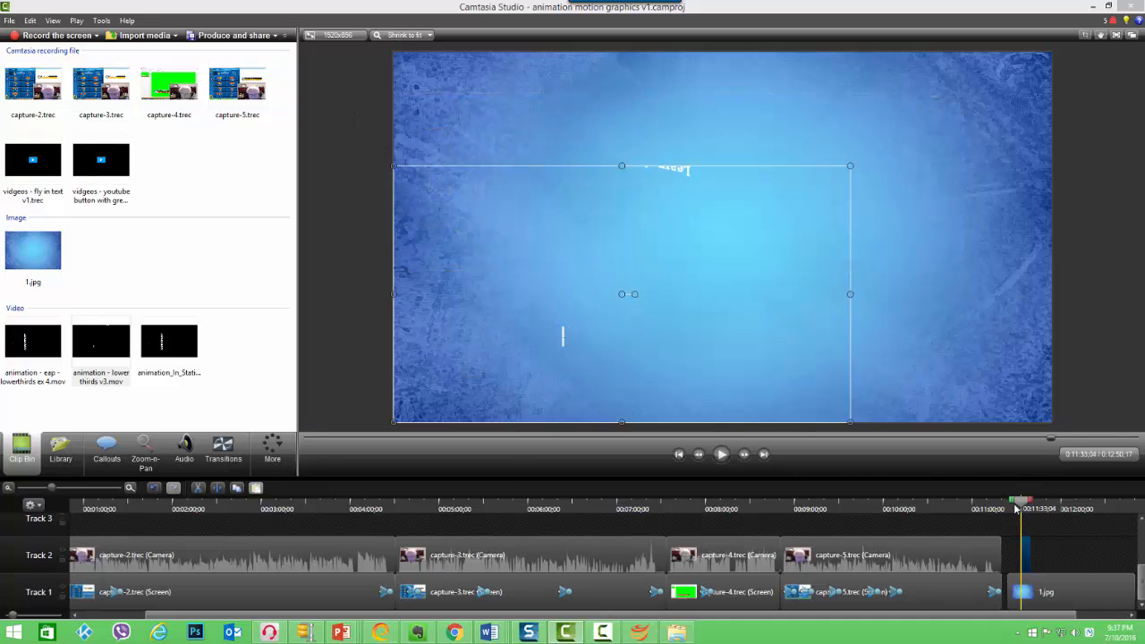
{"action": "left_click", "coordinate": [721, 455]}
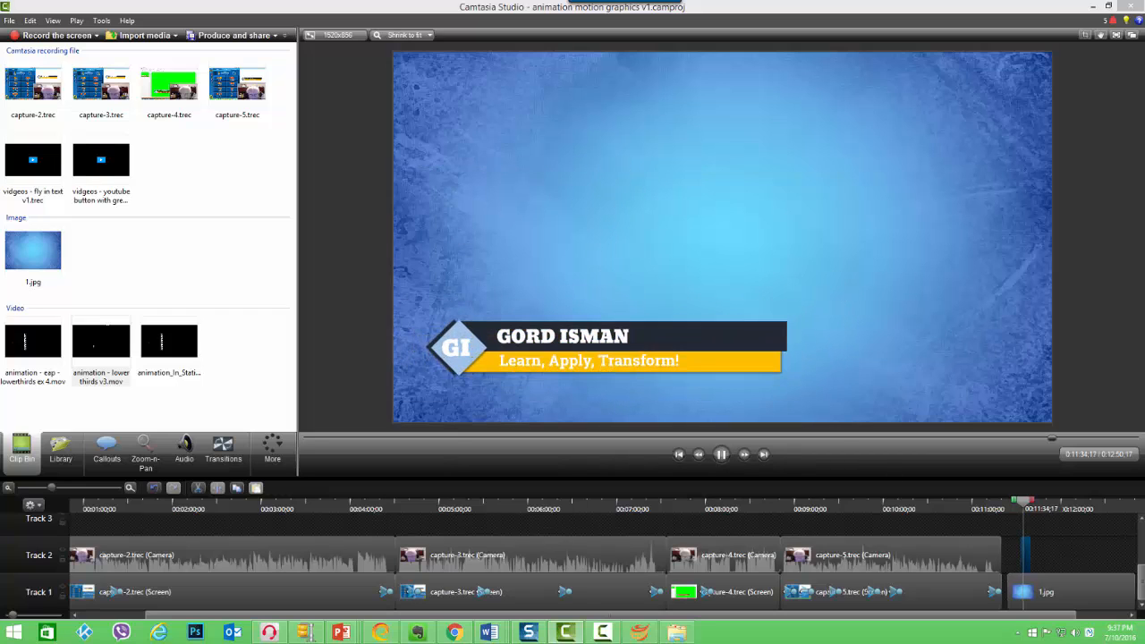